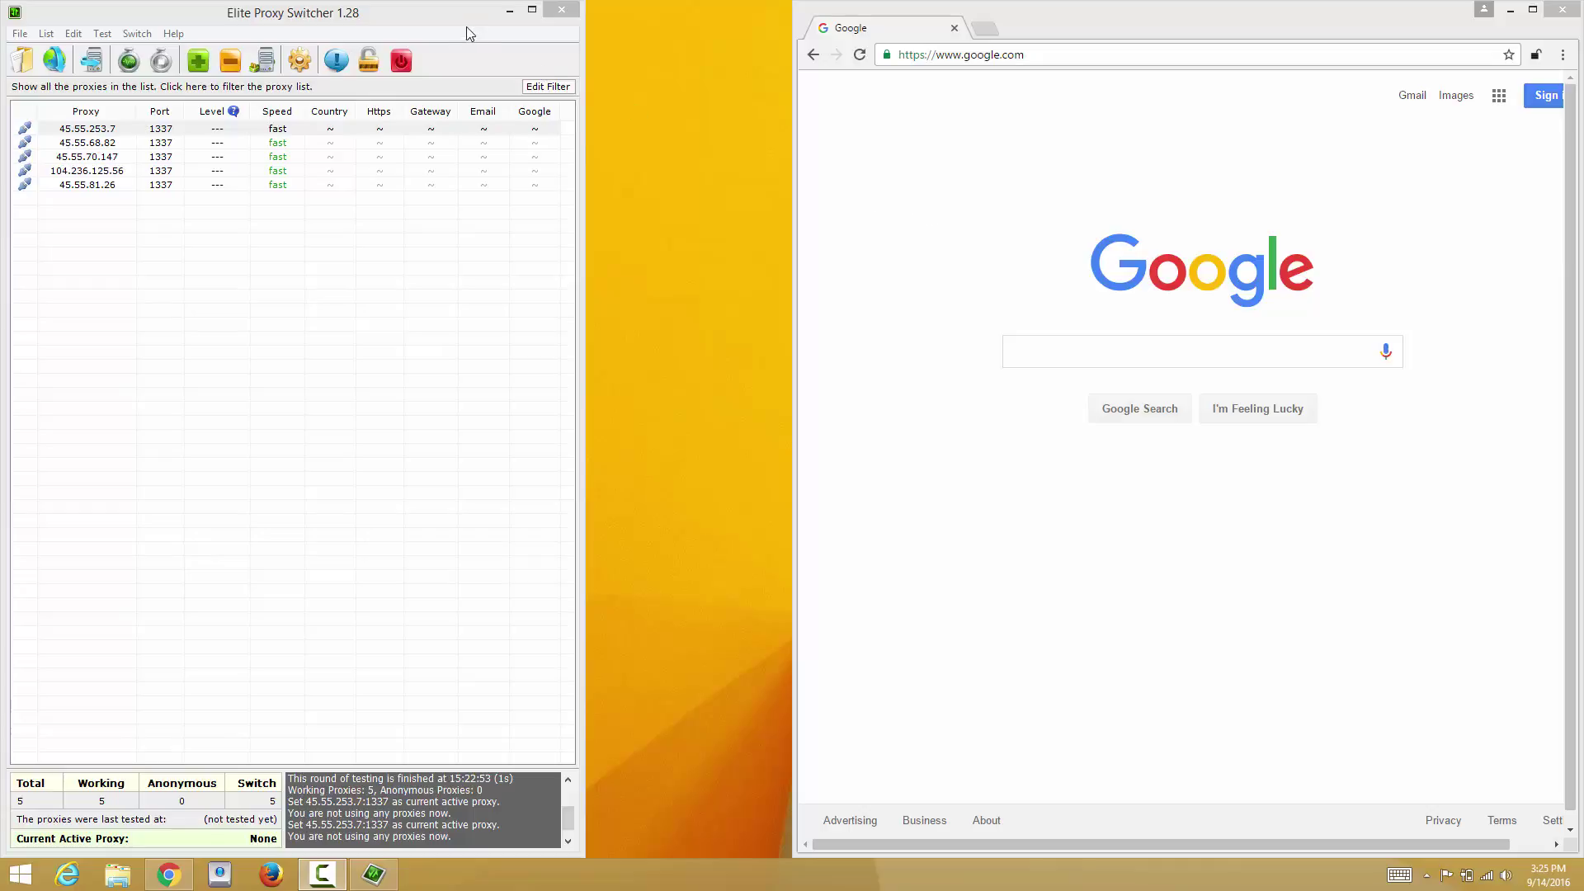
Point out the five loaded proxies: 45.55.253.7, 45.55.68.82, 45.55.70.147, 104.236.125.56 and 45.55.81.26.
{"action": "left_click", "coordinate": [919, 186]}
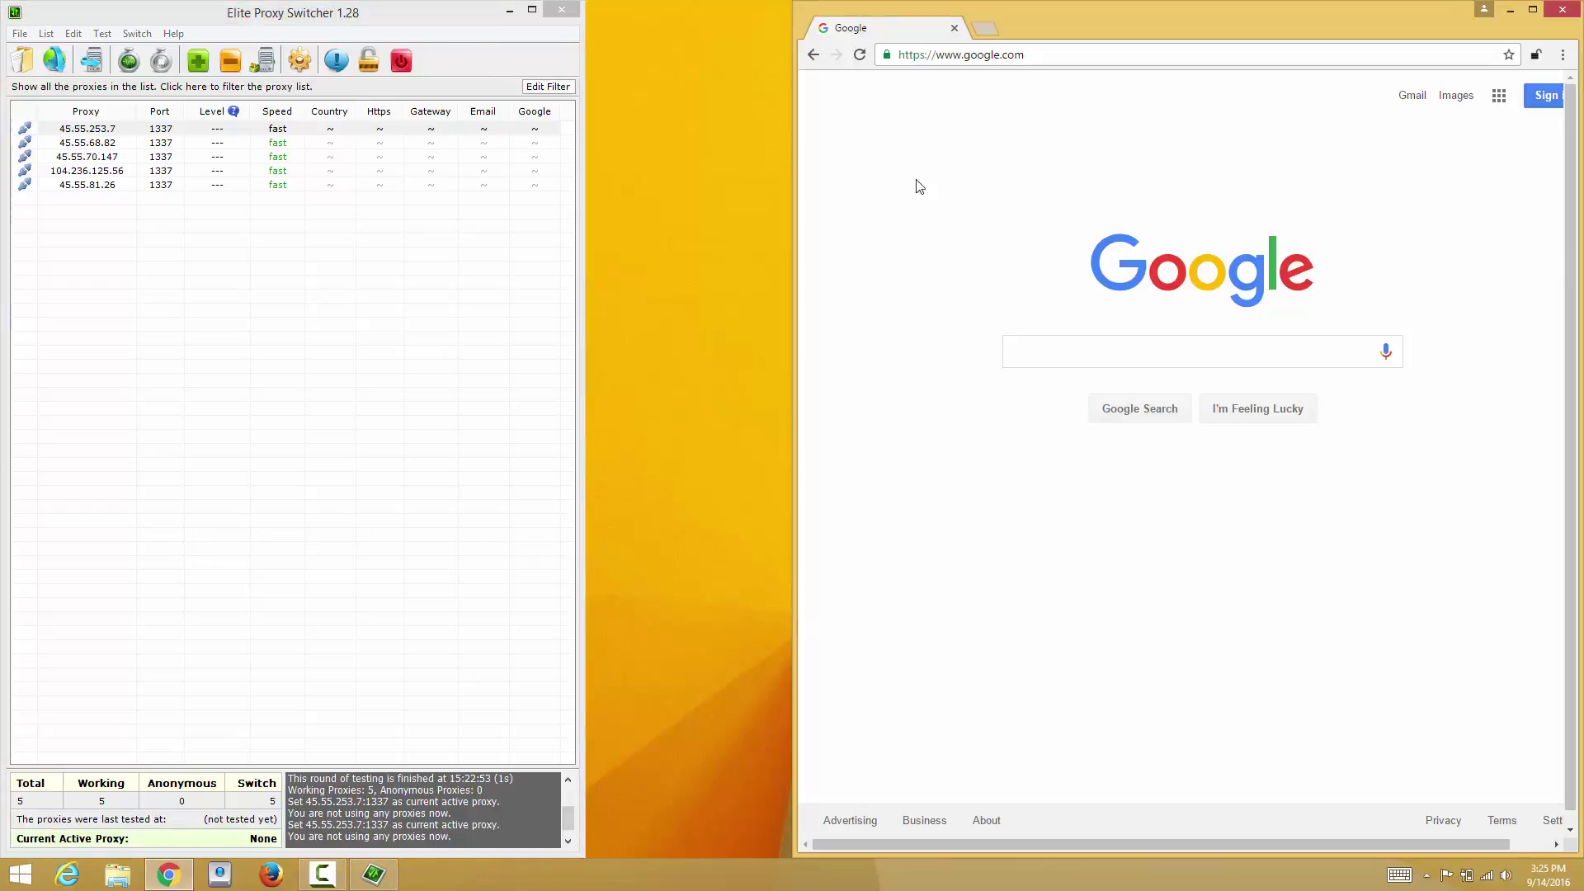
{"action": "left_click", "coordinate": [108, 133]}
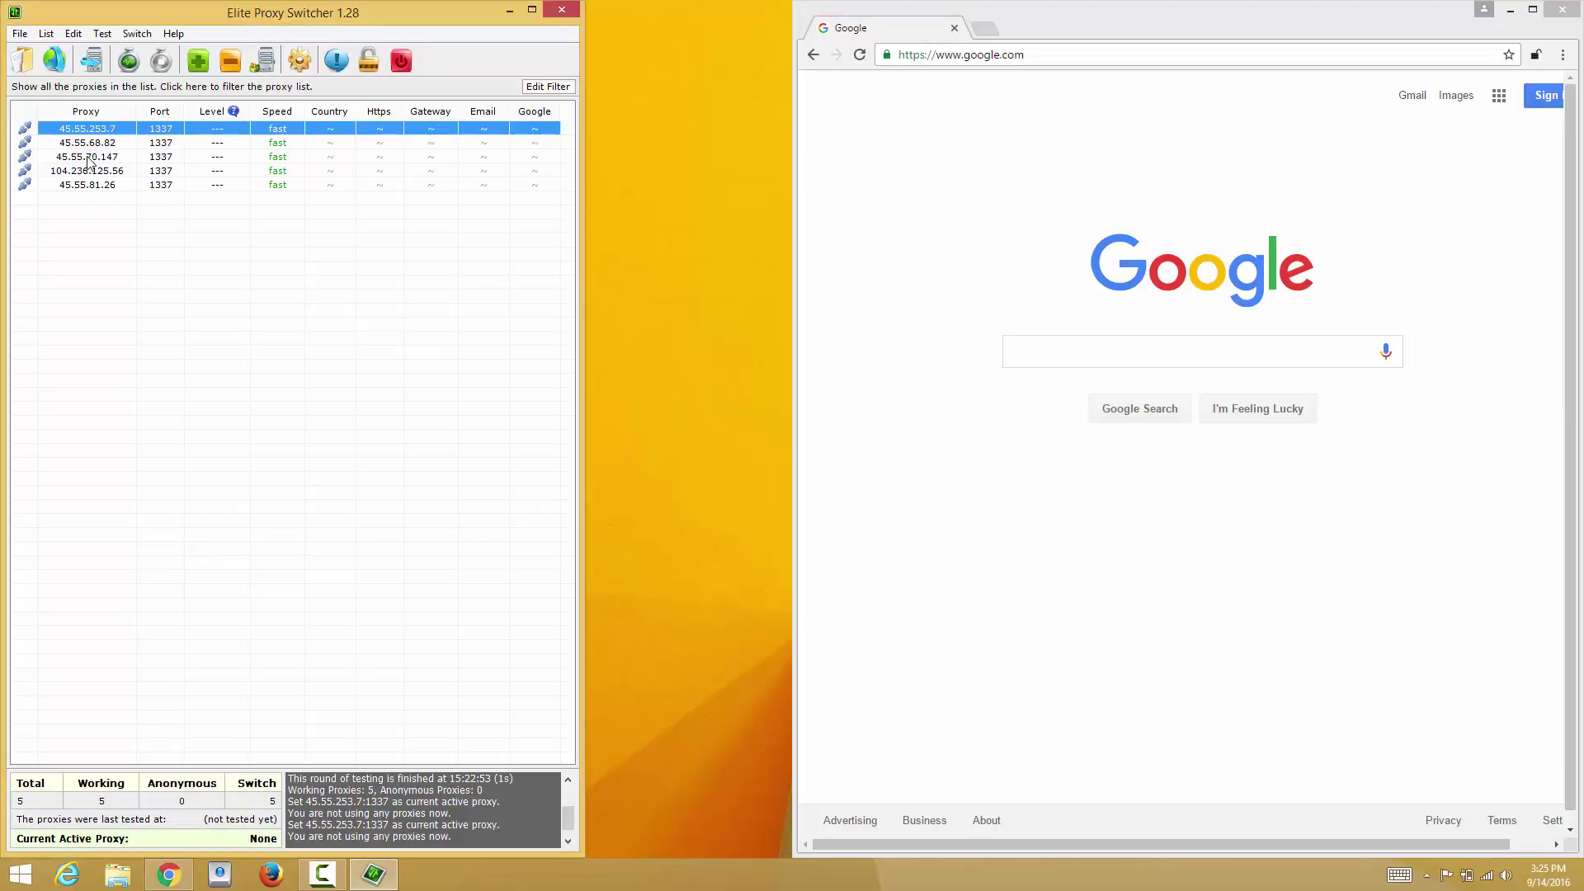
{"action": "left_click", "coordinate": [100, 140]}
{"action": "left_click", "coordinate": [83, 161]}
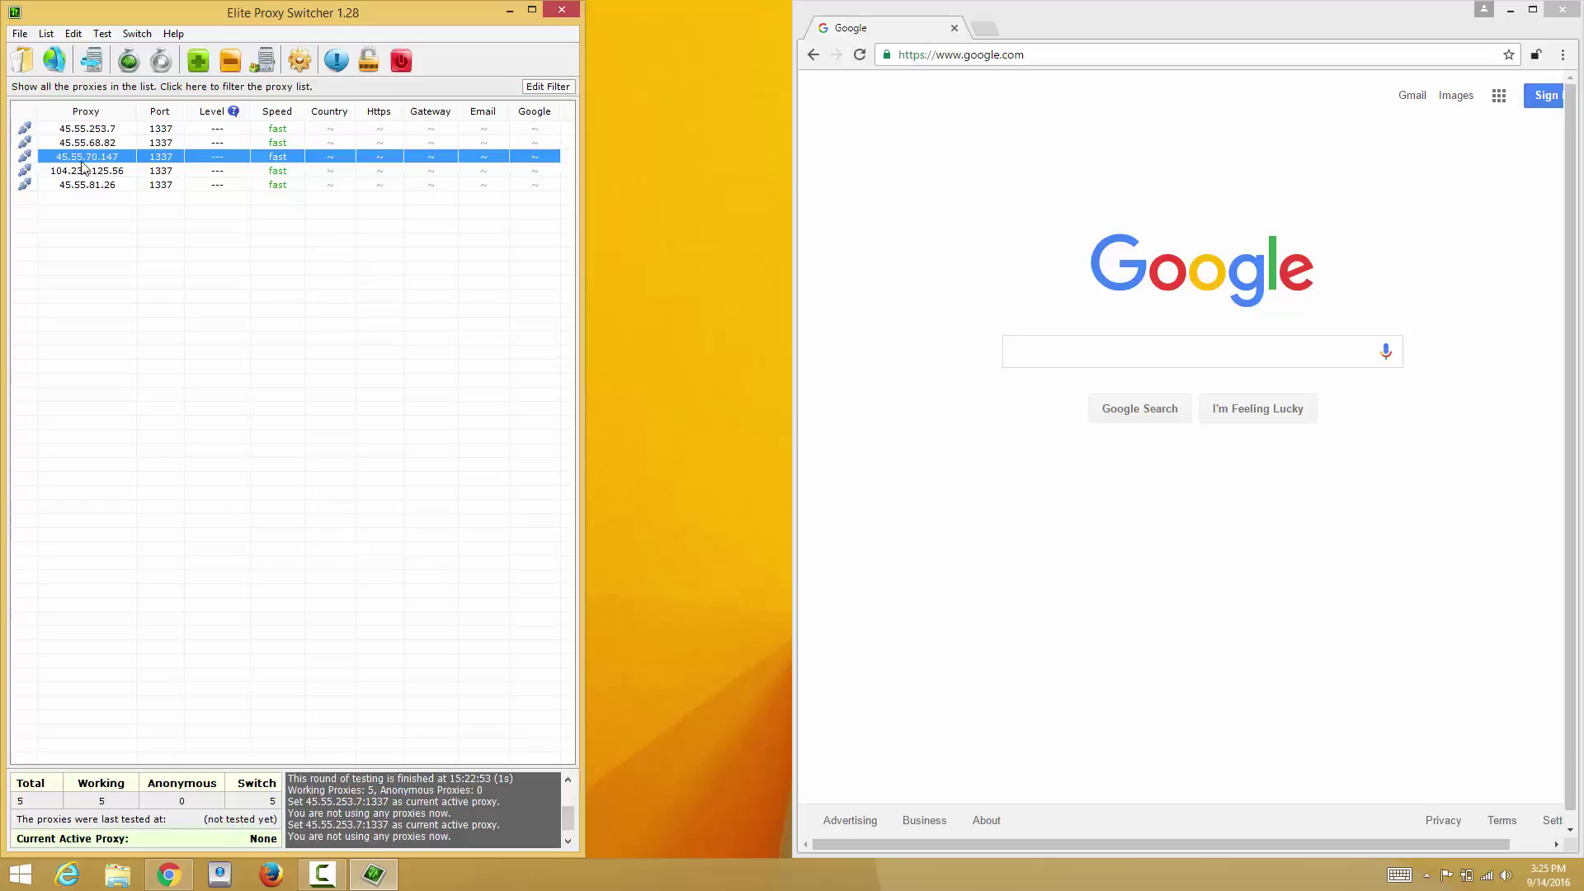
{"action": "left_click", "coordinate": [83, 169]}
{"action": "left_click", "coordinate": [78, 184]}
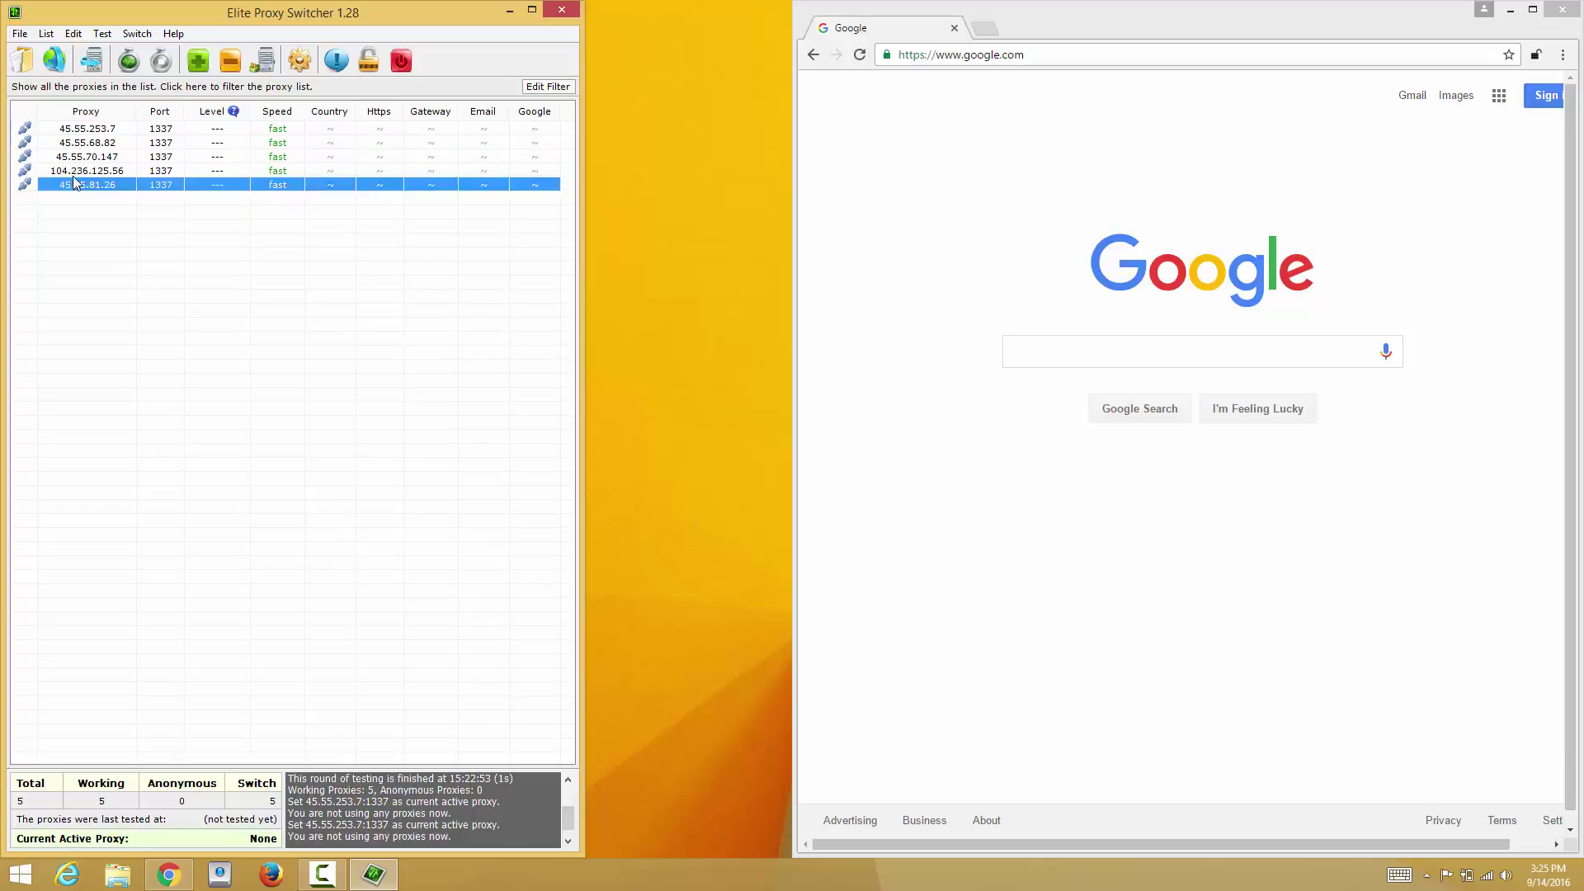
{"action": "left_click", "coordinate": [86, 131]}
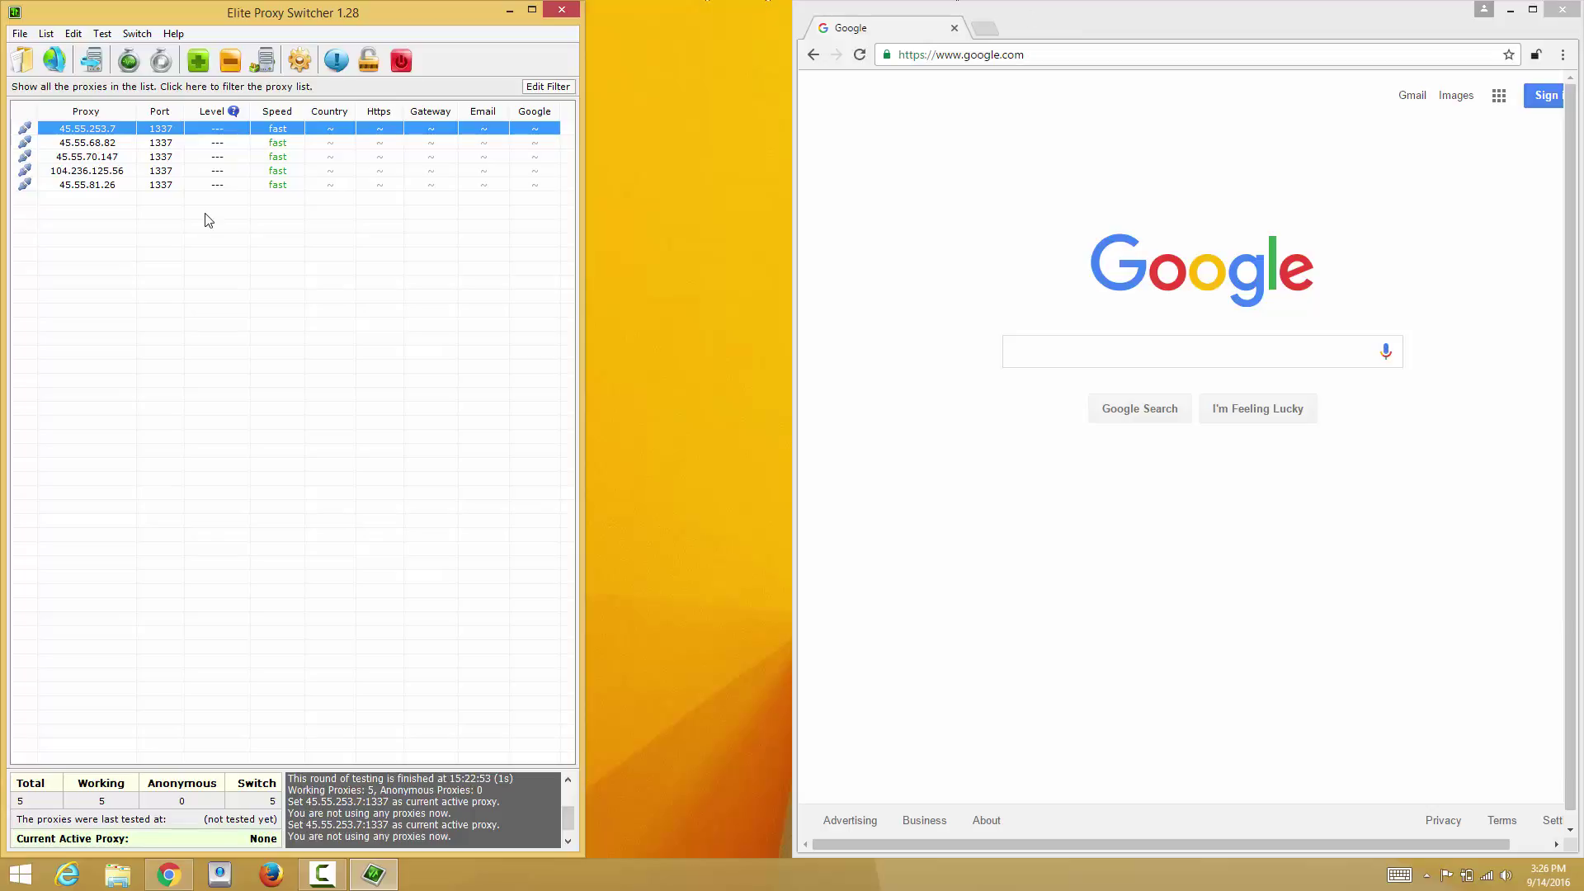
Point out 45.55.68.82 and 45.55.70.147 again, returning to 45.55.253.7.
{"action": "left_click", "coordinate": [99, 143]}
{"action": "left_click", "coordinate": [108, 134]}
{"action": "left_click", "coordinate": [110, 156]}
{"action": "left_click", "coordinate": [111, 143]}
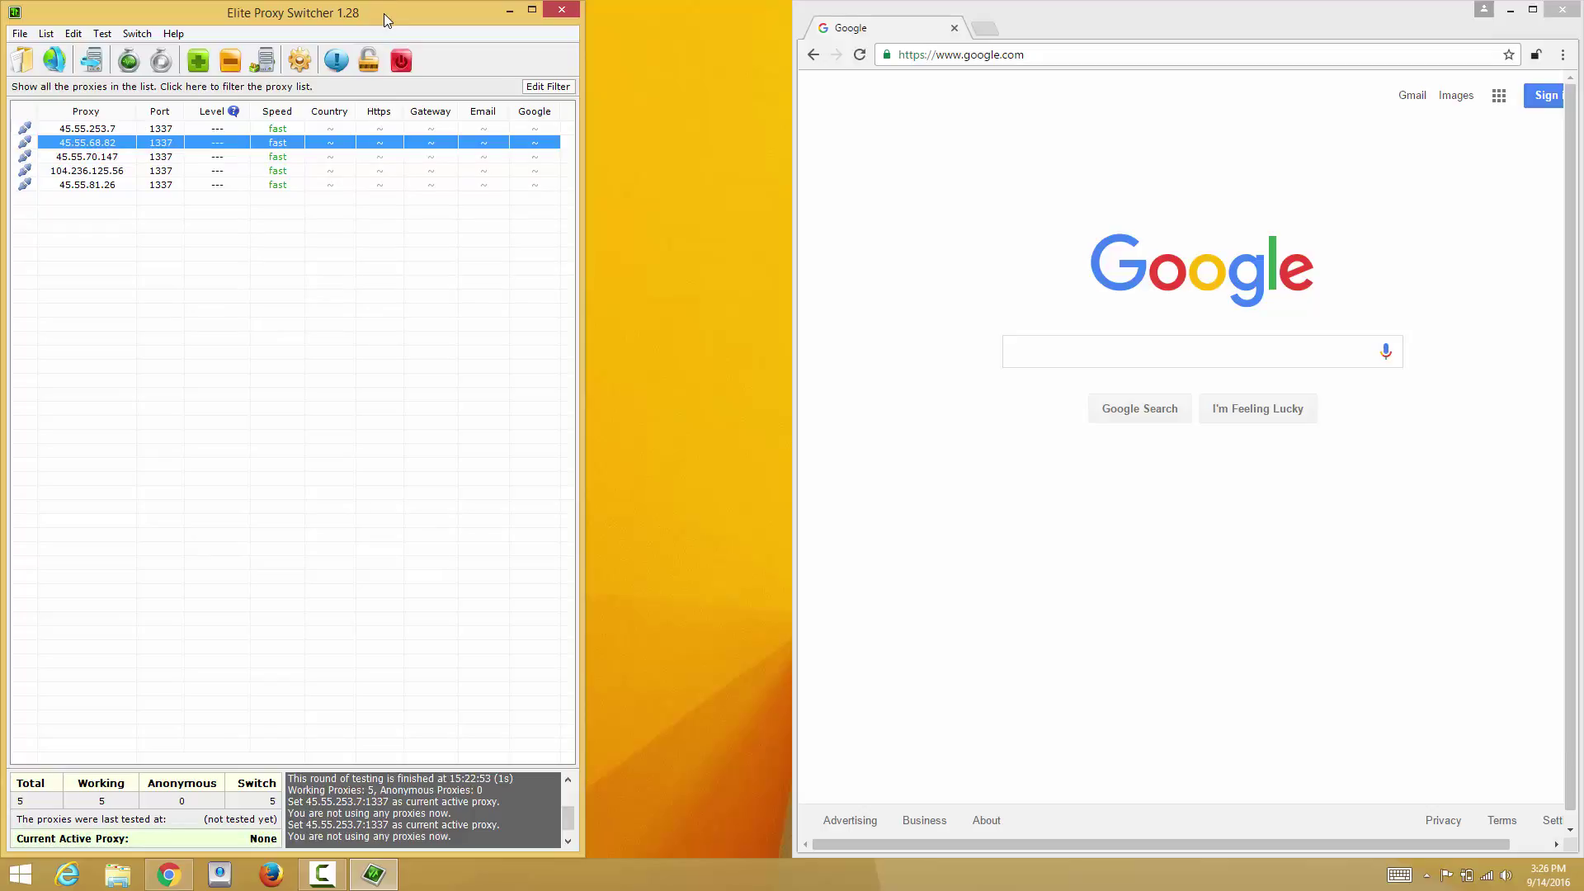
{"action": "left_click", "coordinate": [210, 132]}
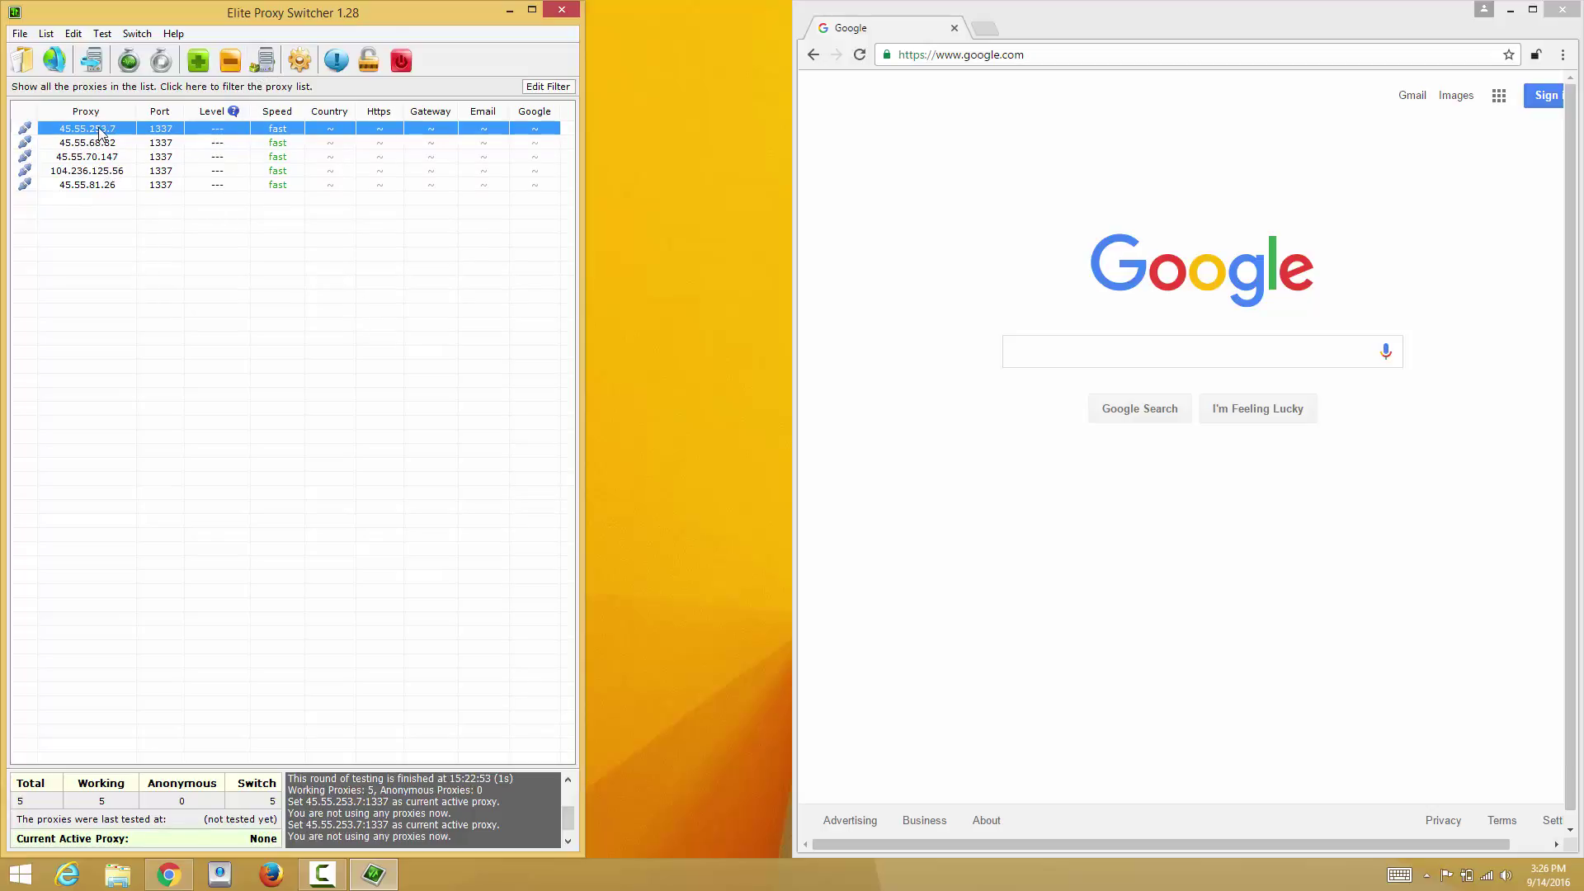
{"action": "left_click_drag", "start_coordinate": [96, 133], "coordinate": [107, 173]}
Select all five proxies and view their context-menu actions without choosing one.
{"action": "left_click", "coordinate": [914, 179]}
{"action": "left_click", "coordinate": [432, 12]}
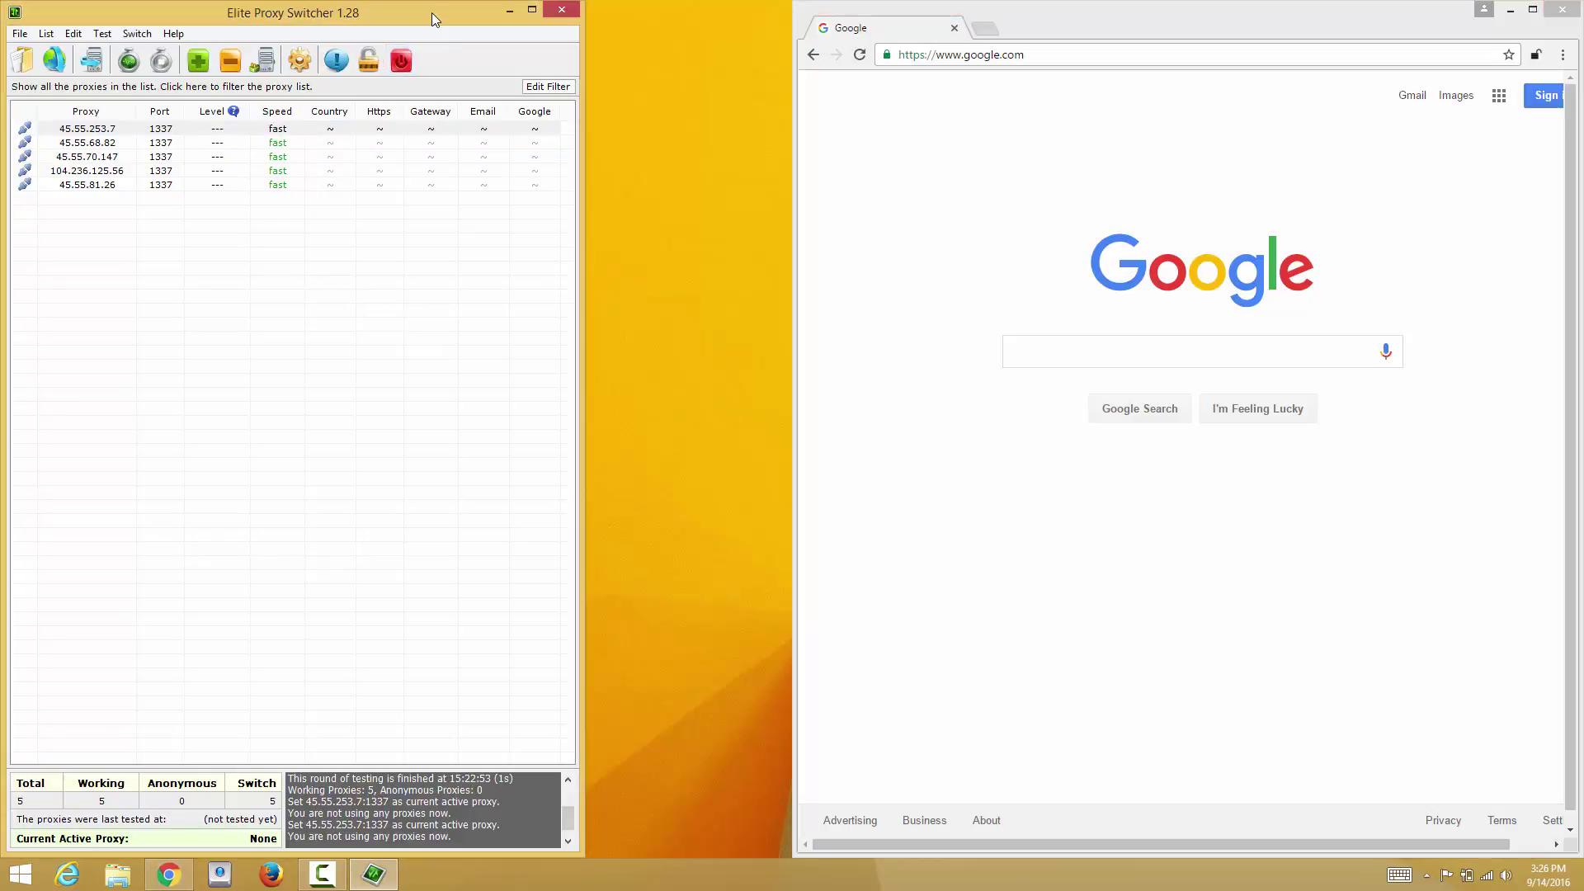
{"action": "left_click", "coordinate": [1321, 17]}
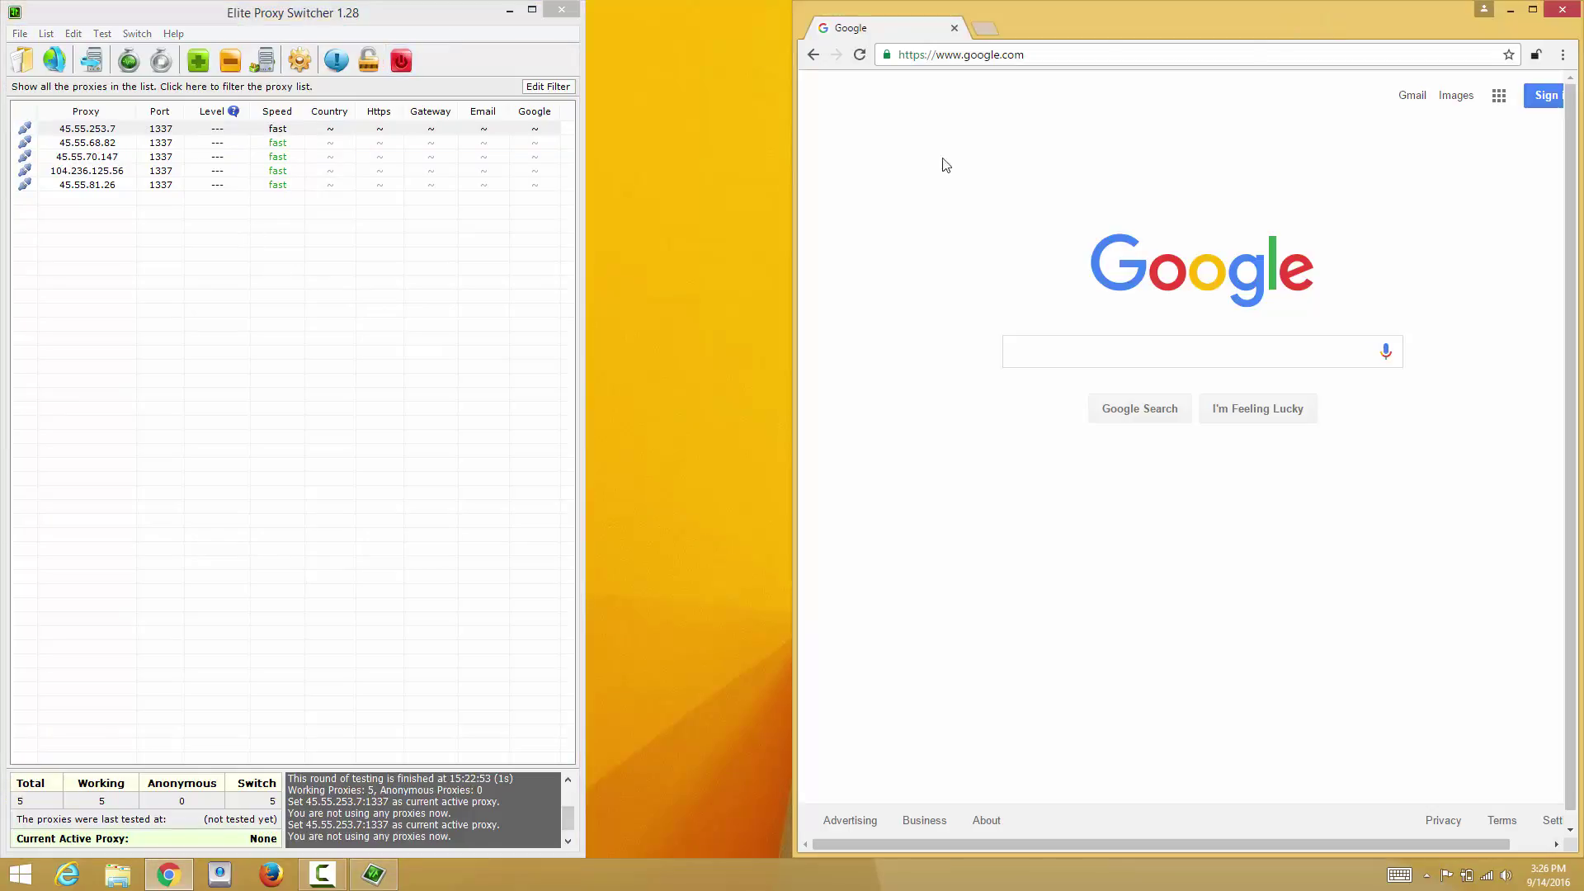
{"action": "left_click", "coordinate": [97, 130]}
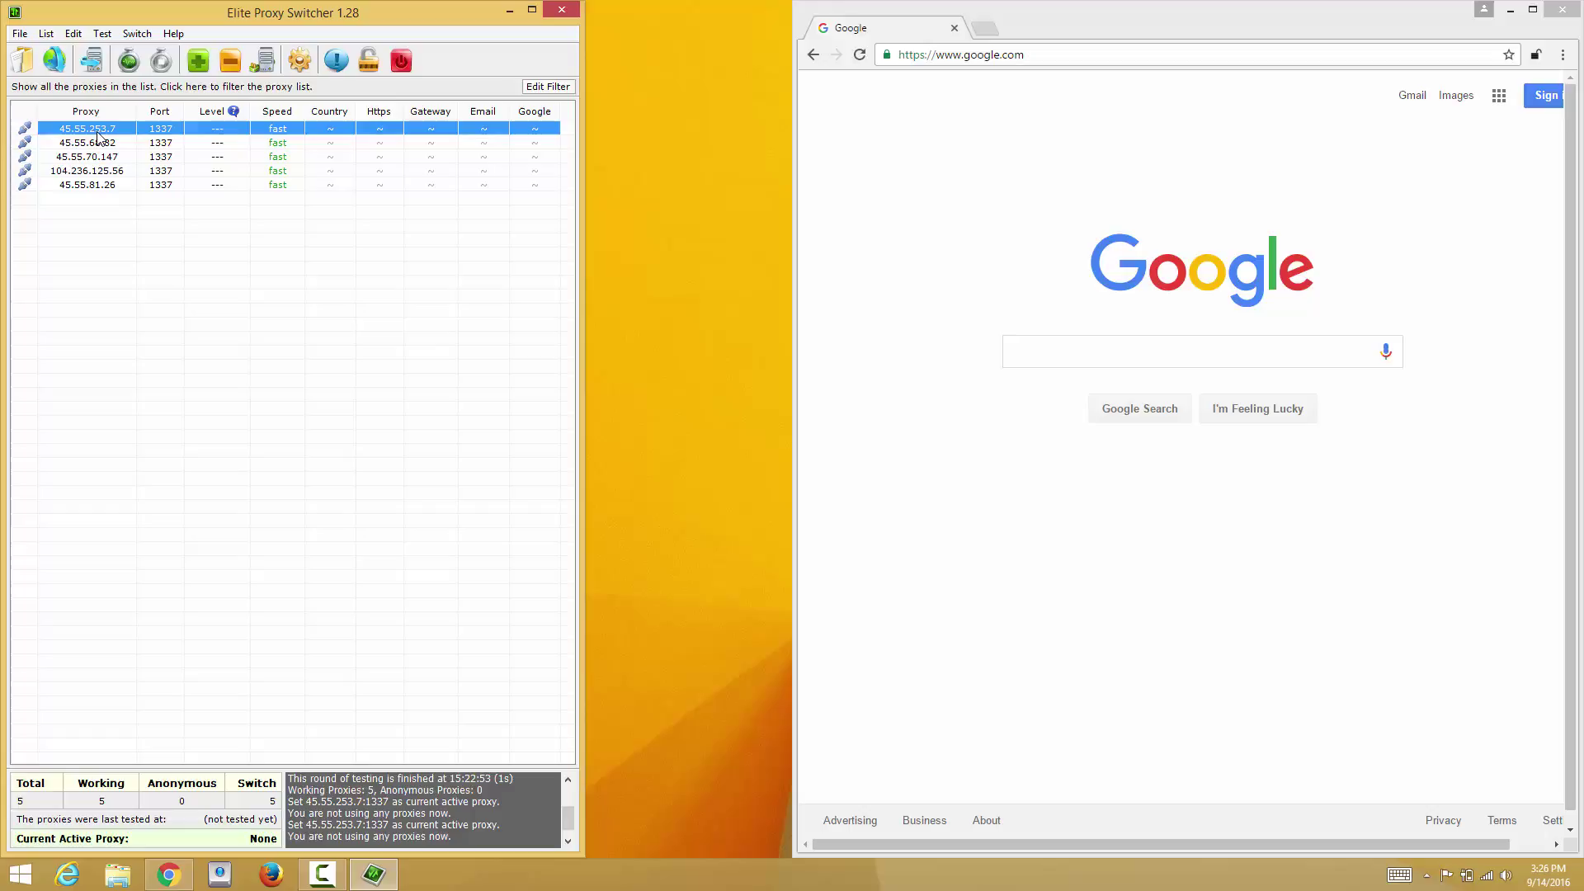
{"action": "key", "text": "shift+Down"}
{"action": "key", "text": "shift+Down"}
{"action": "key", "text": "shift+Down"}
{"action": "key", "text": "shift+Down"}
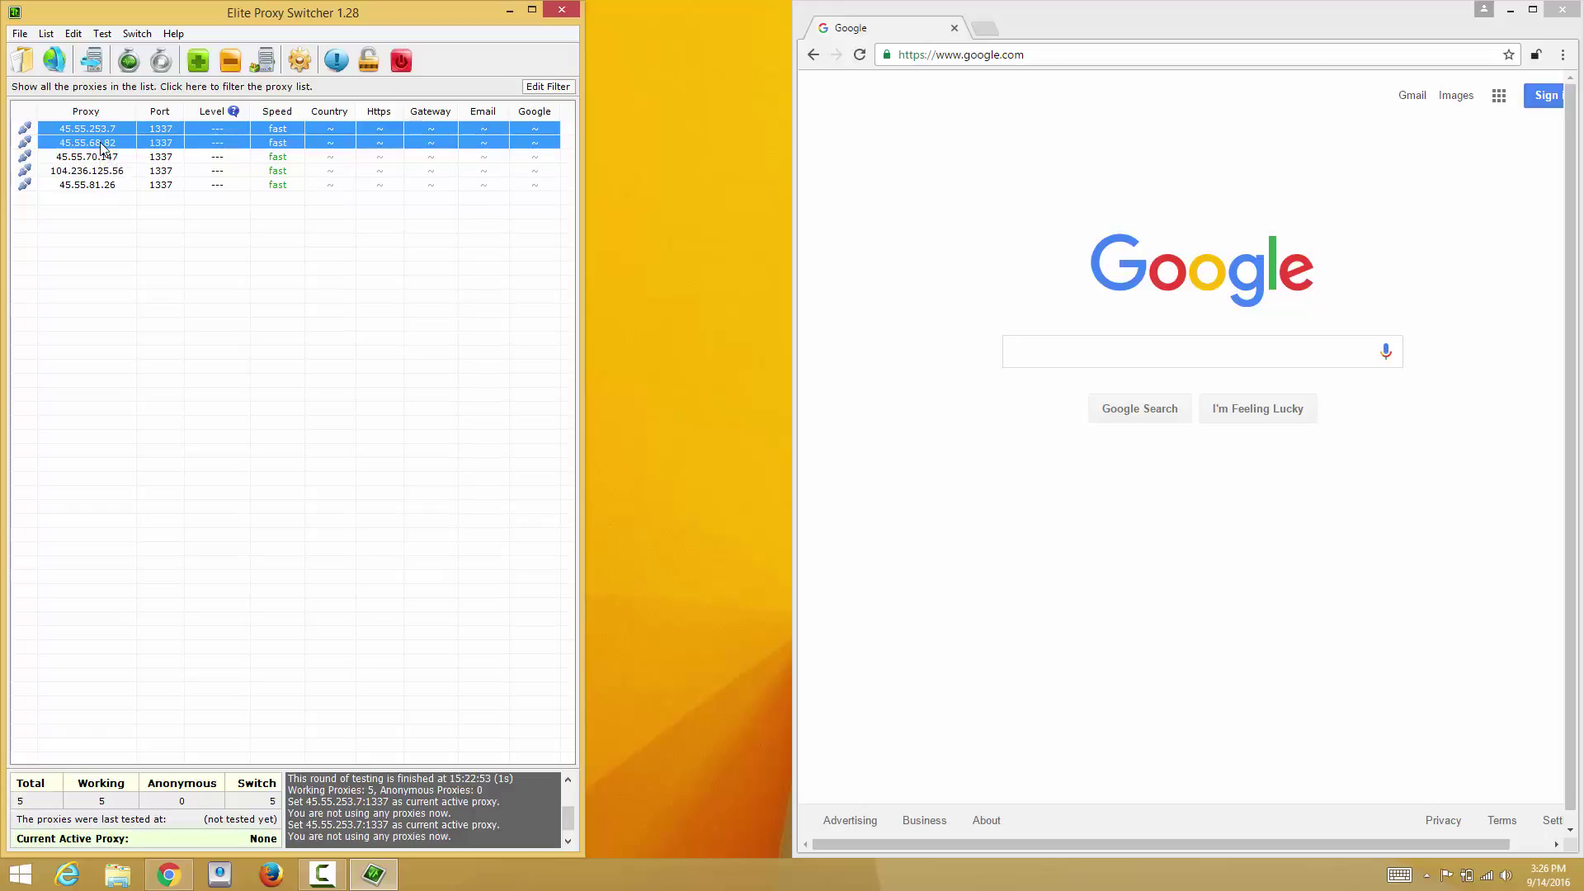
{"action": "right_click", "coordinate": [105, 140]}
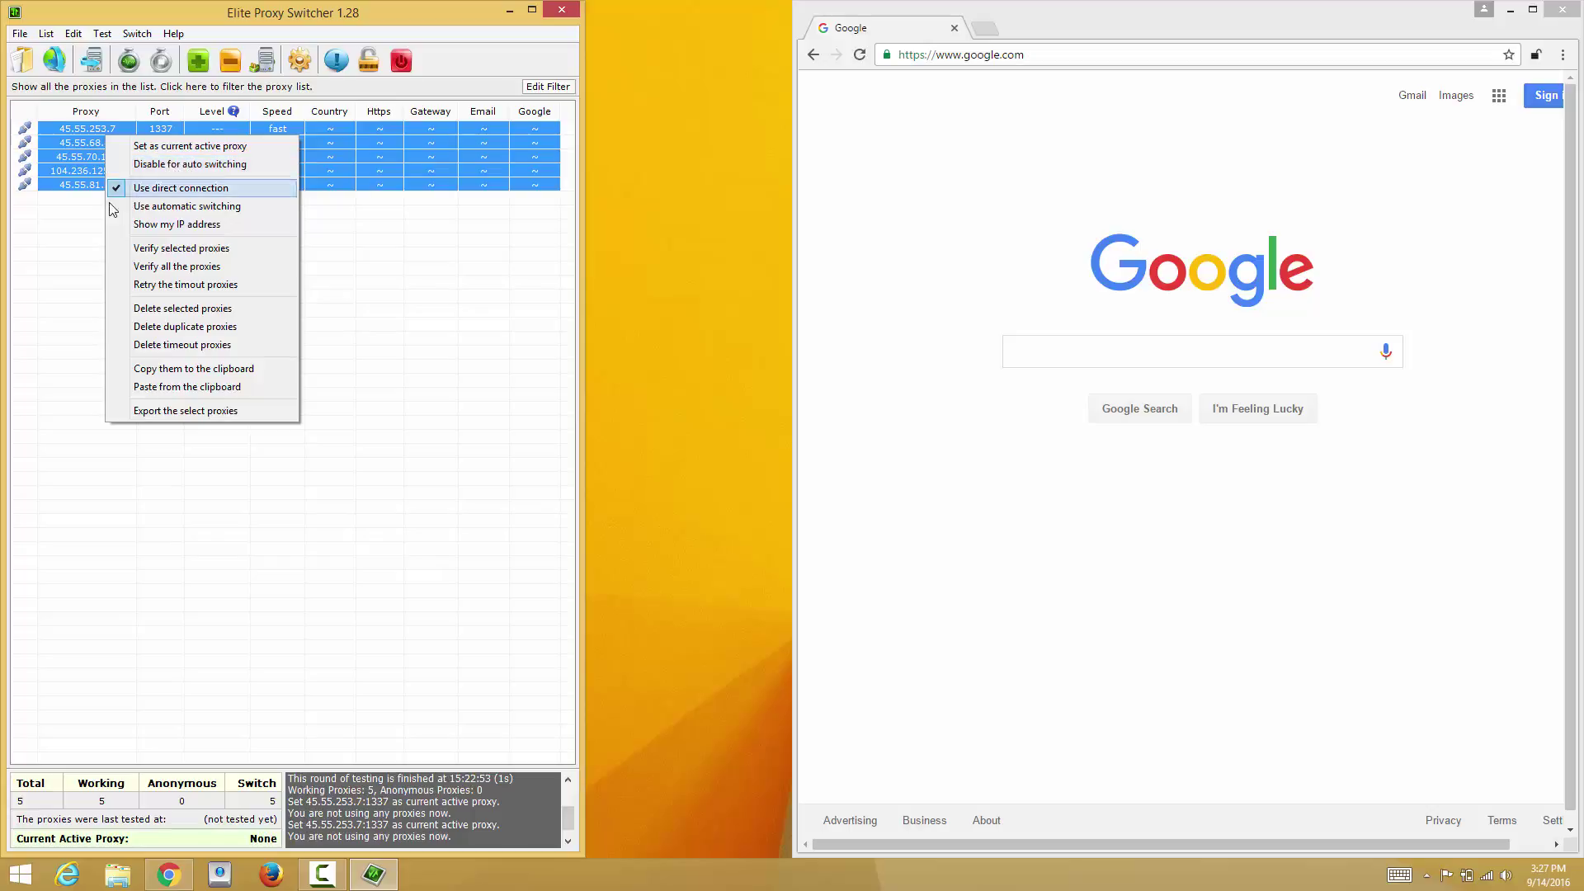
{"action": "left_click", "coordinate": [75, 207]}
{"action": "left_click", "coordinate": [75, 207]}
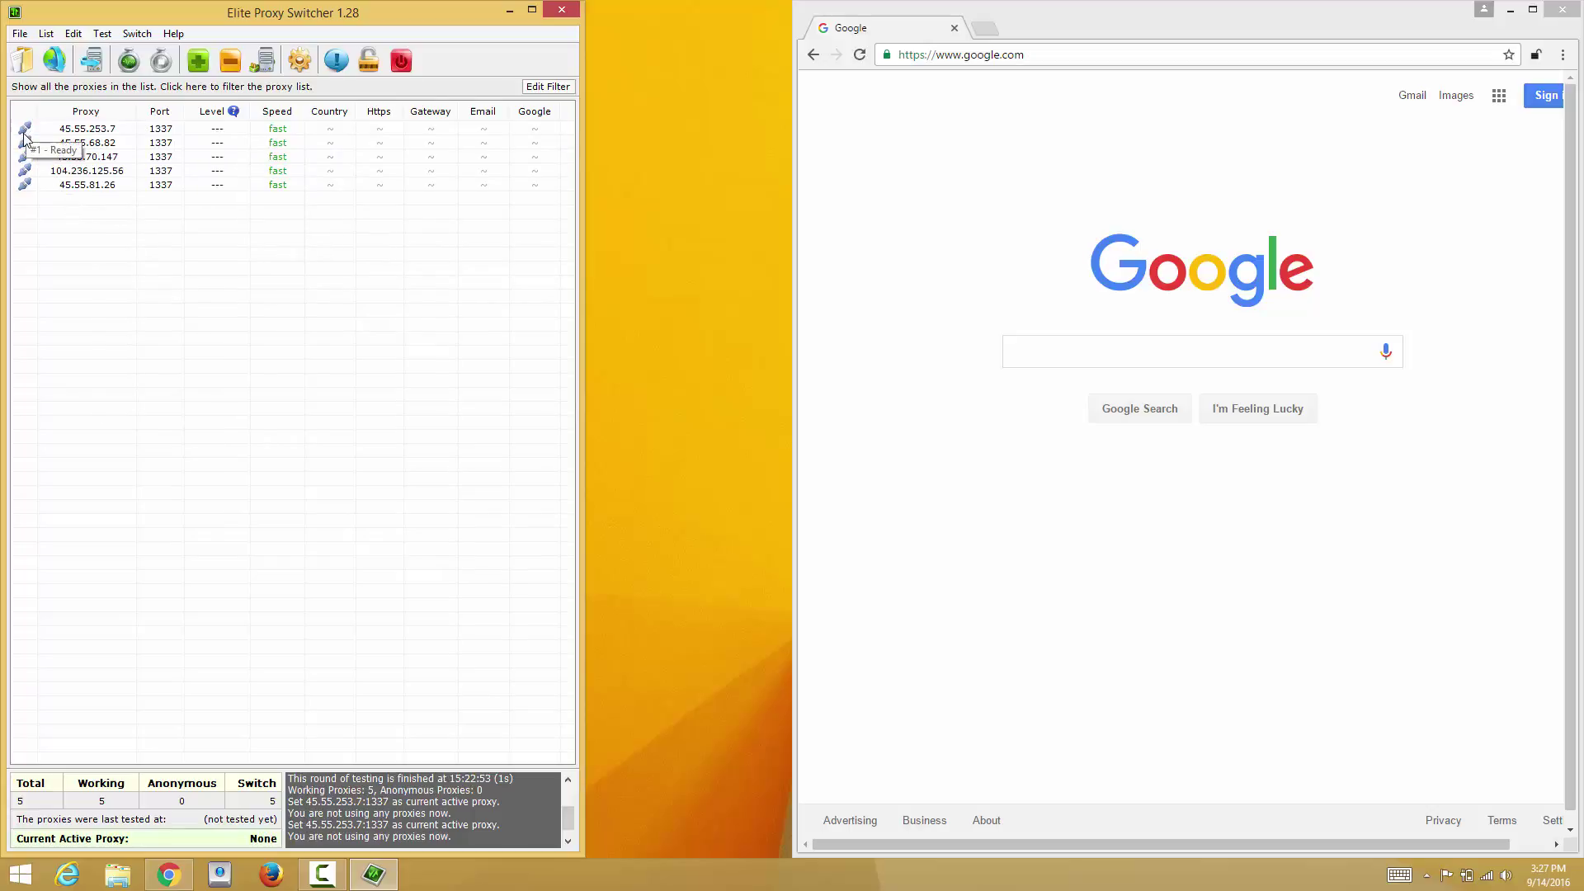
Make 45.55.253.7:1337 the active proxy and select Chrome's address bar.
{"action": "left_click", "coordinate": [26, 129]}
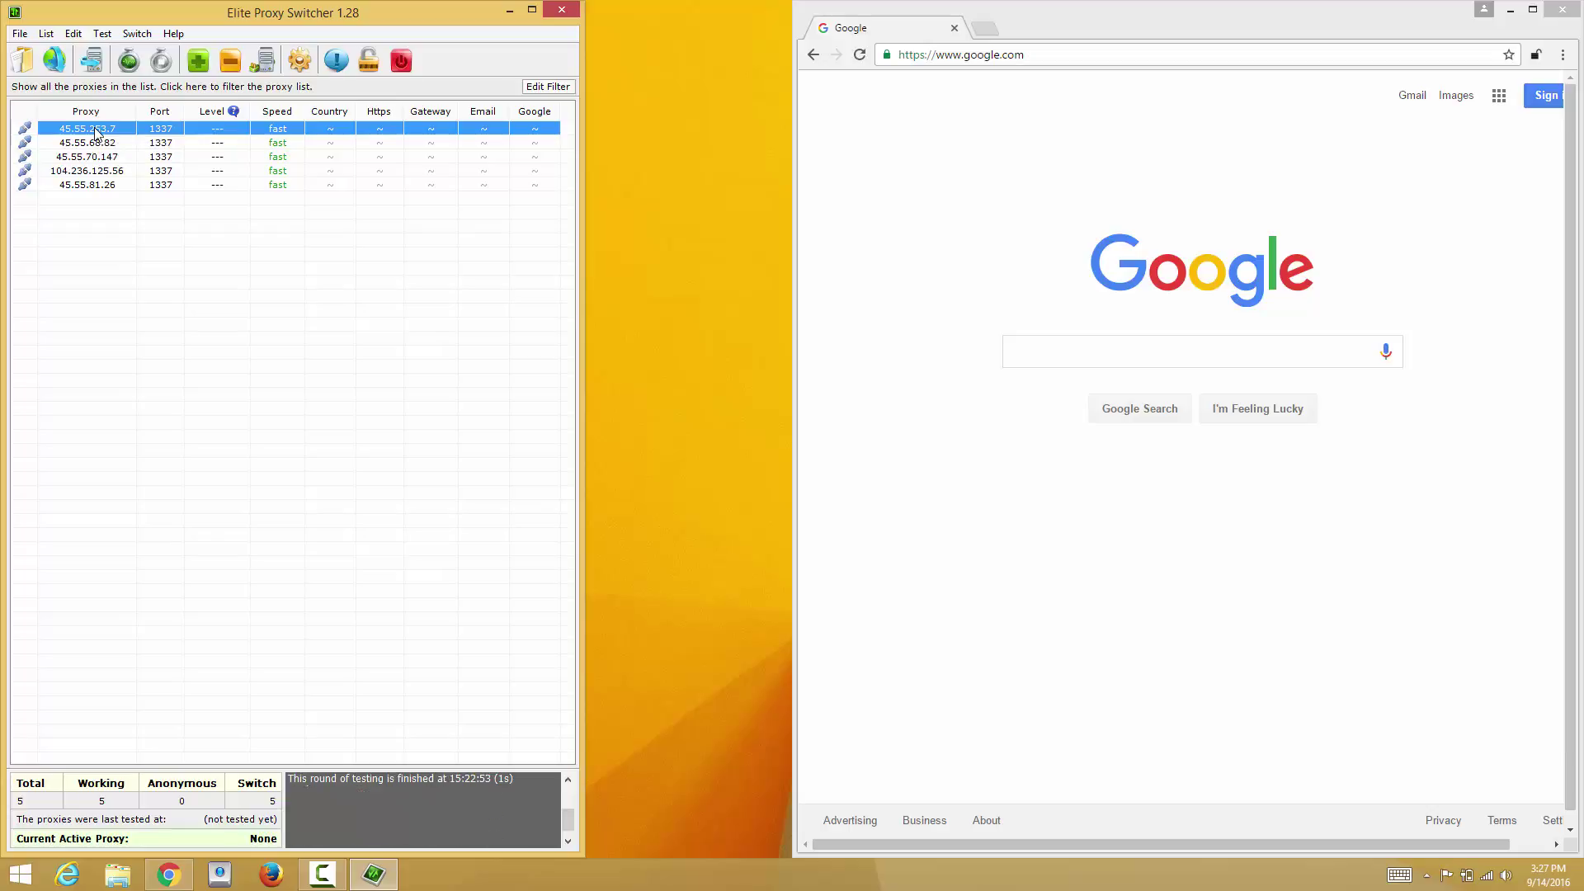
{"action": "double_click", "coordinate": [96, 132]}
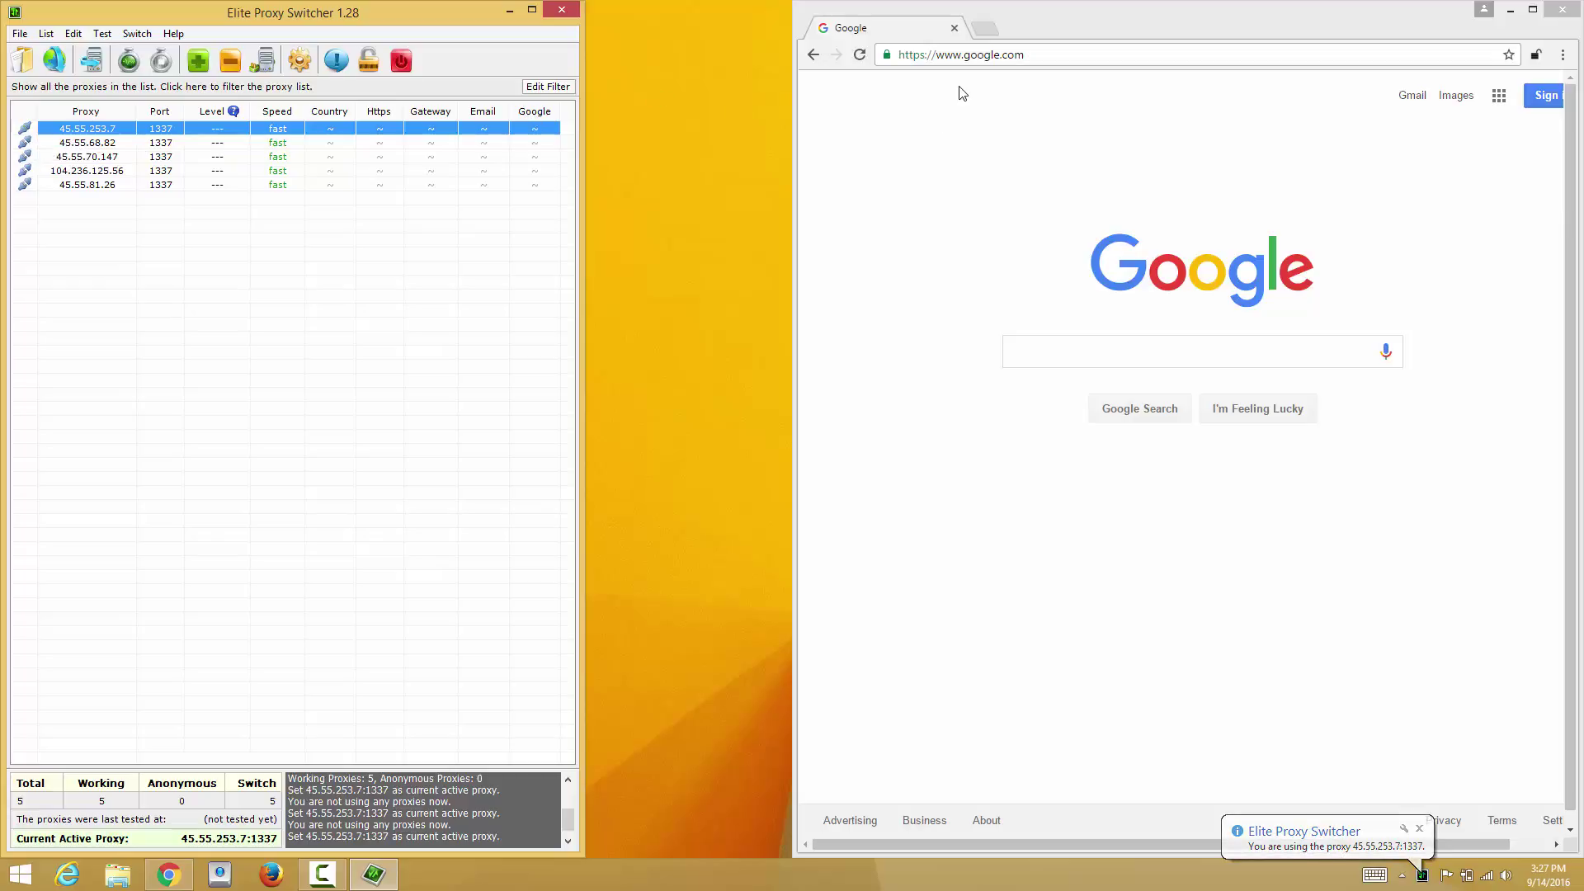
{"action": "left_click", "coordinate": [922, 149]}
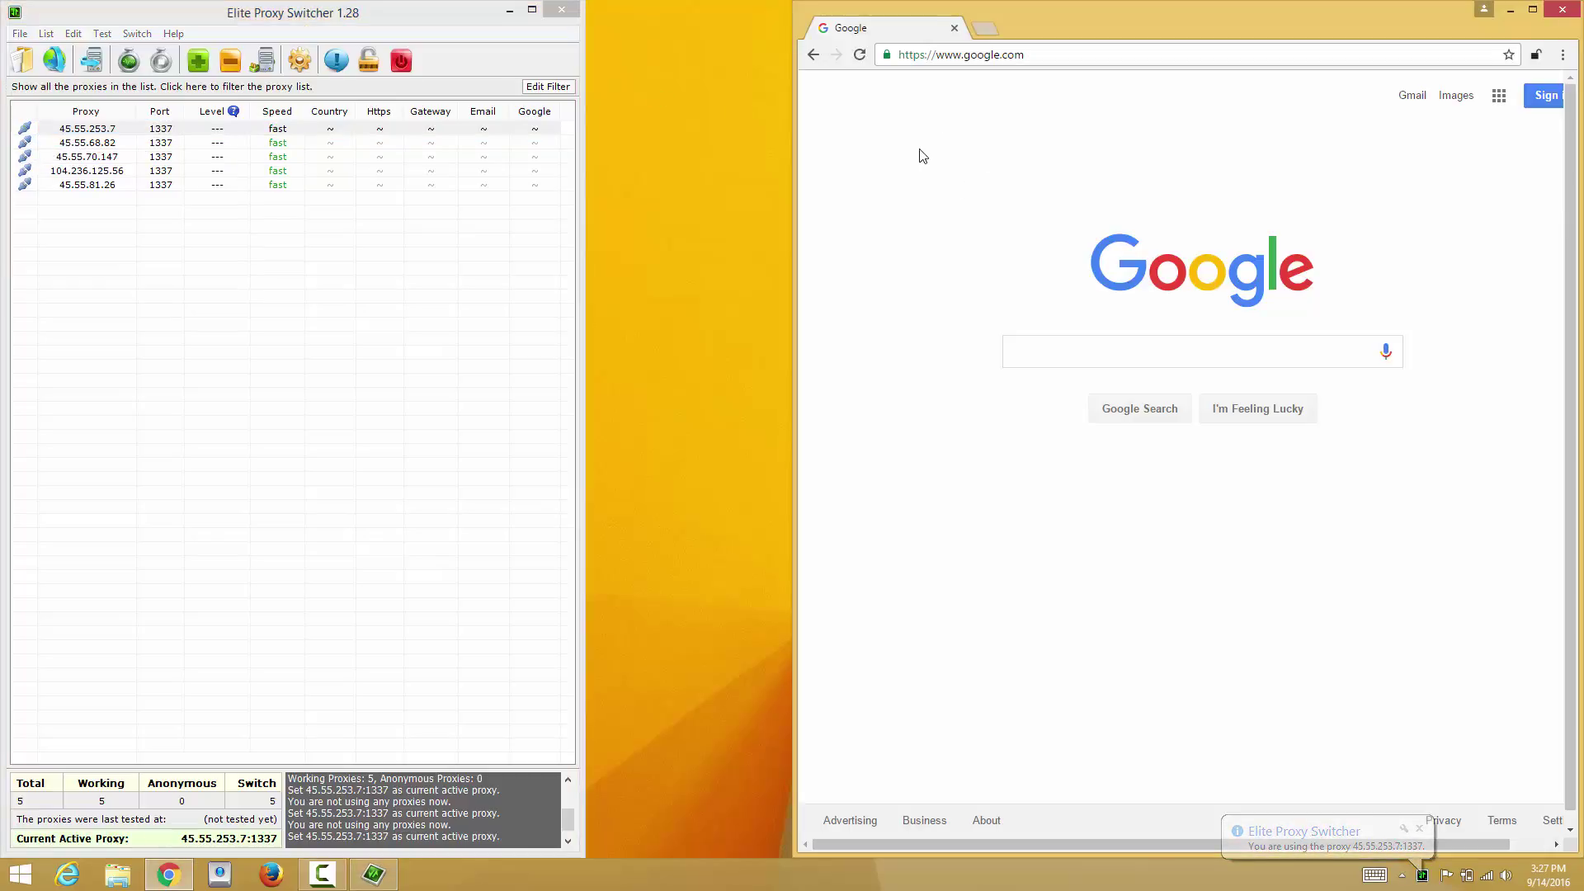
{"action": "left_click", "coordinate": [930, 55]}
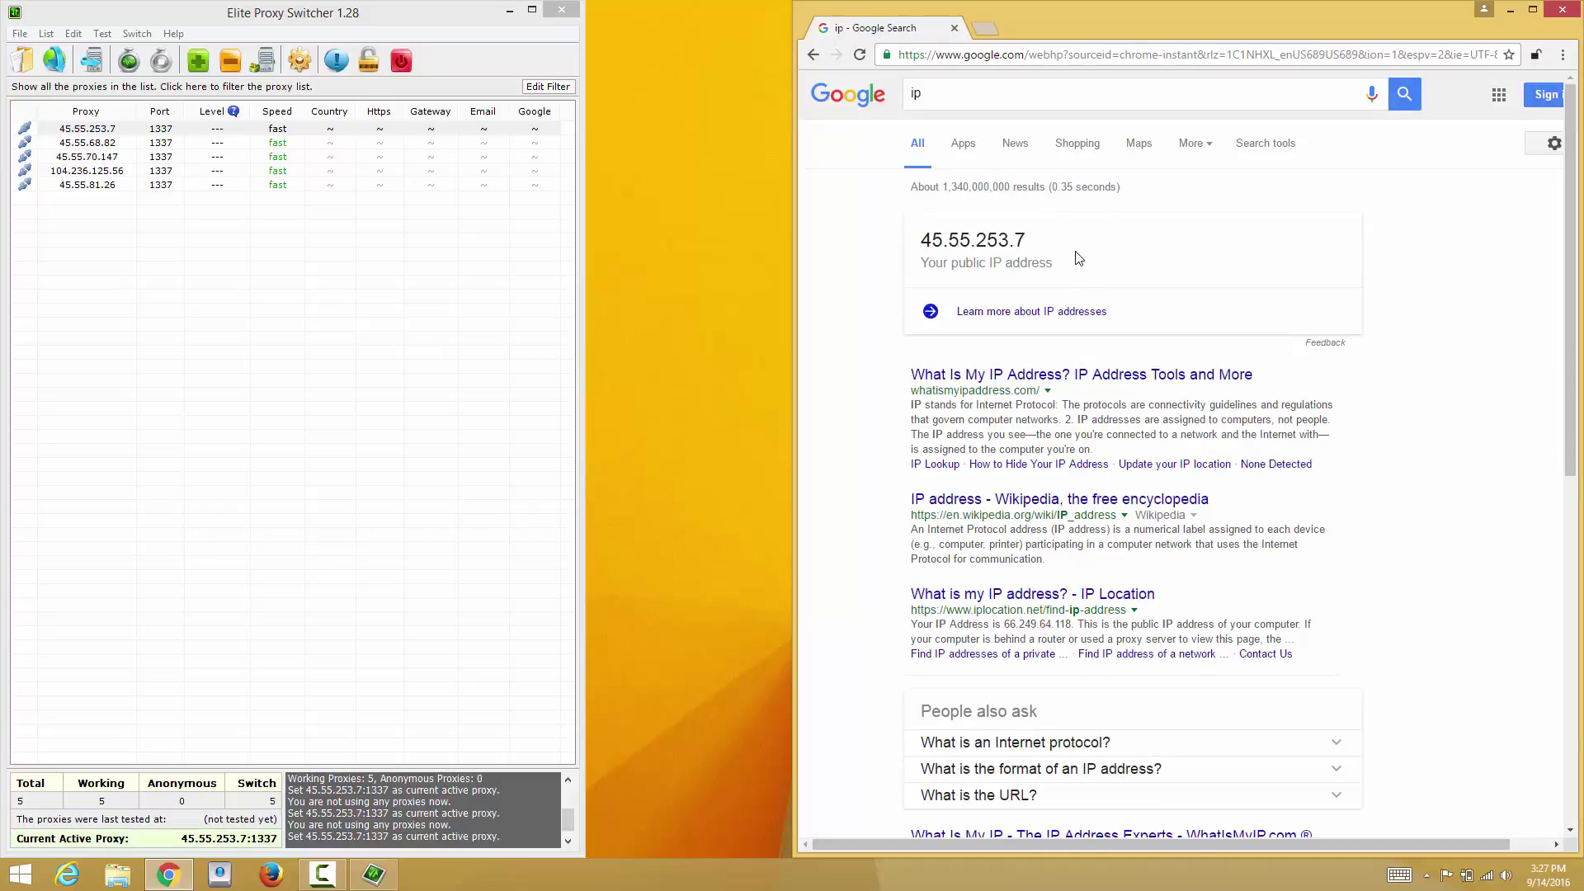
Highlight Google's reported public IP 45.55.253.7 and compare it with the proxy switcher.
{"action": "left_click_drag", "start_coordinate": [924, 238], "coordinate": [1035, 236]}
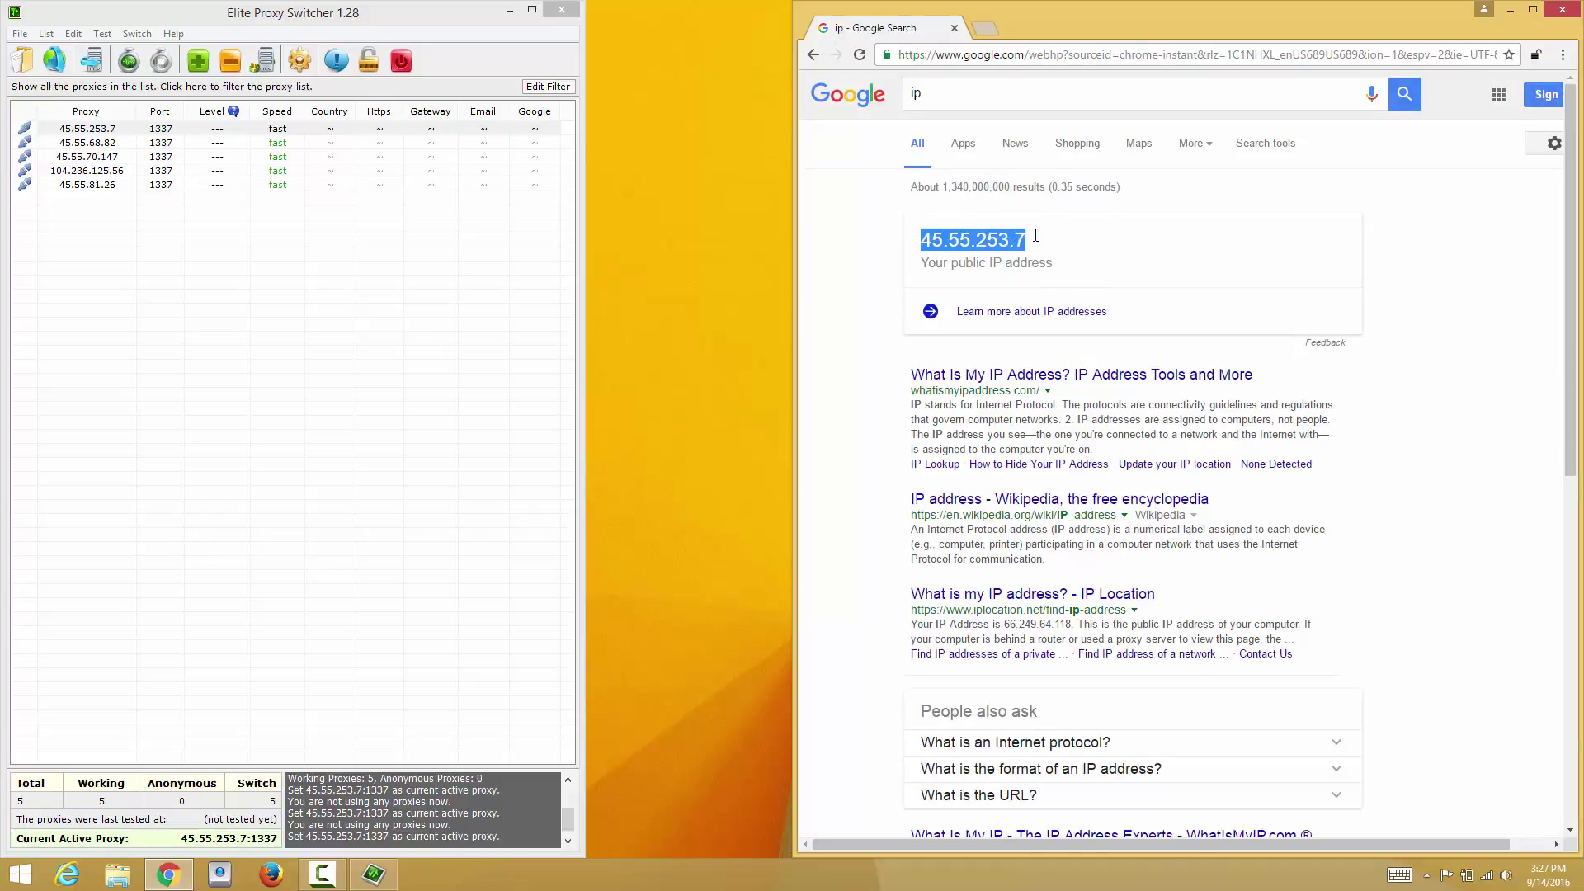
{"action": "left_click", "coordinate": [1004, 244]}
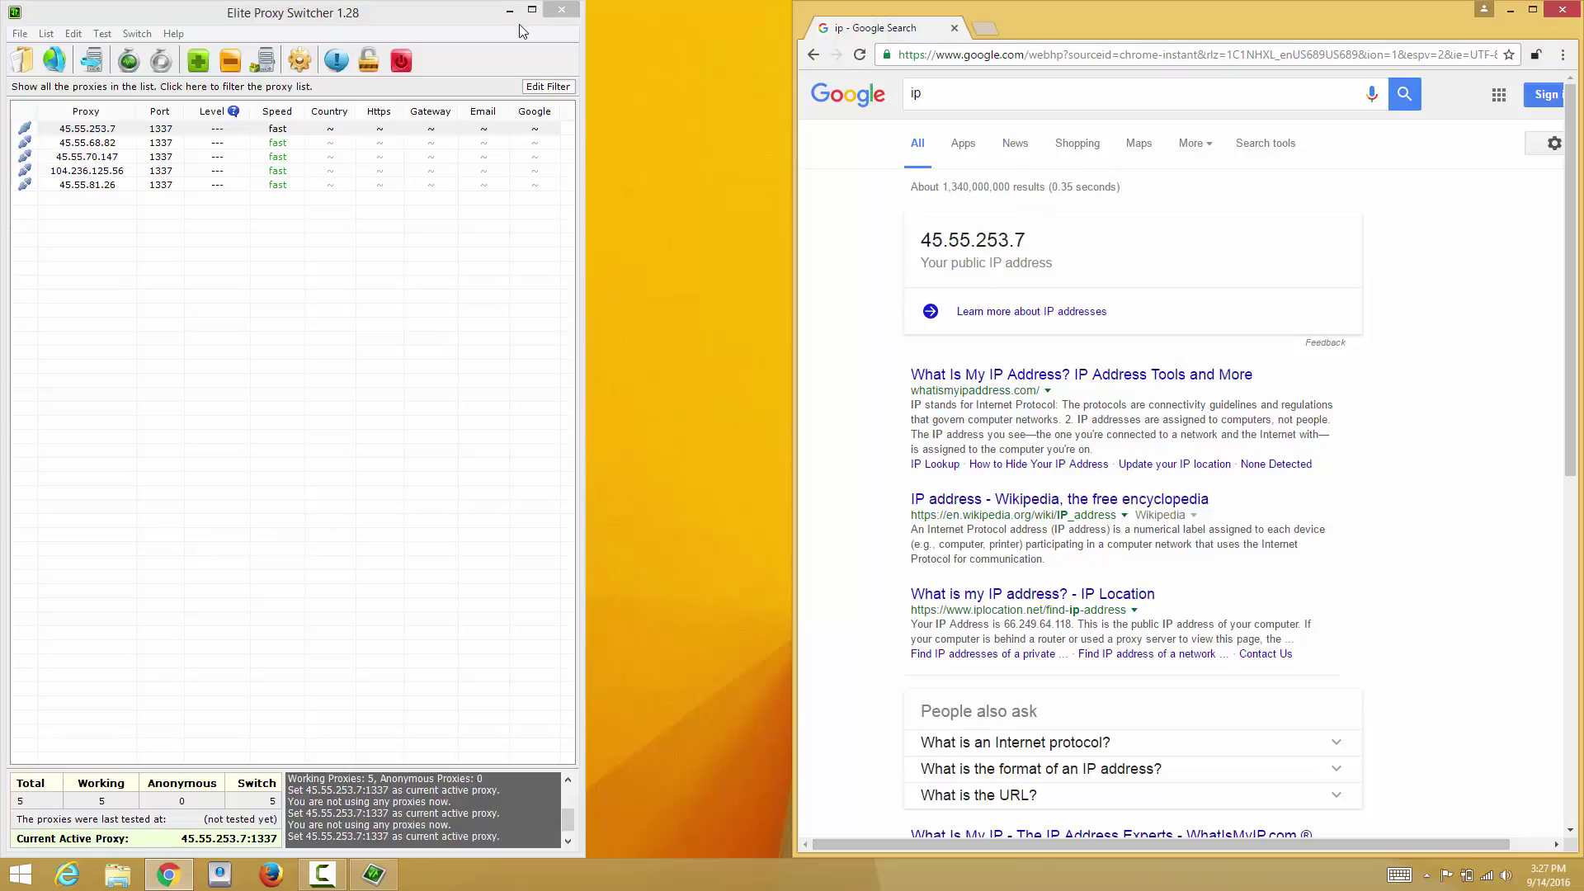
{"action": "left_click", "coordinate": [464, 22]}
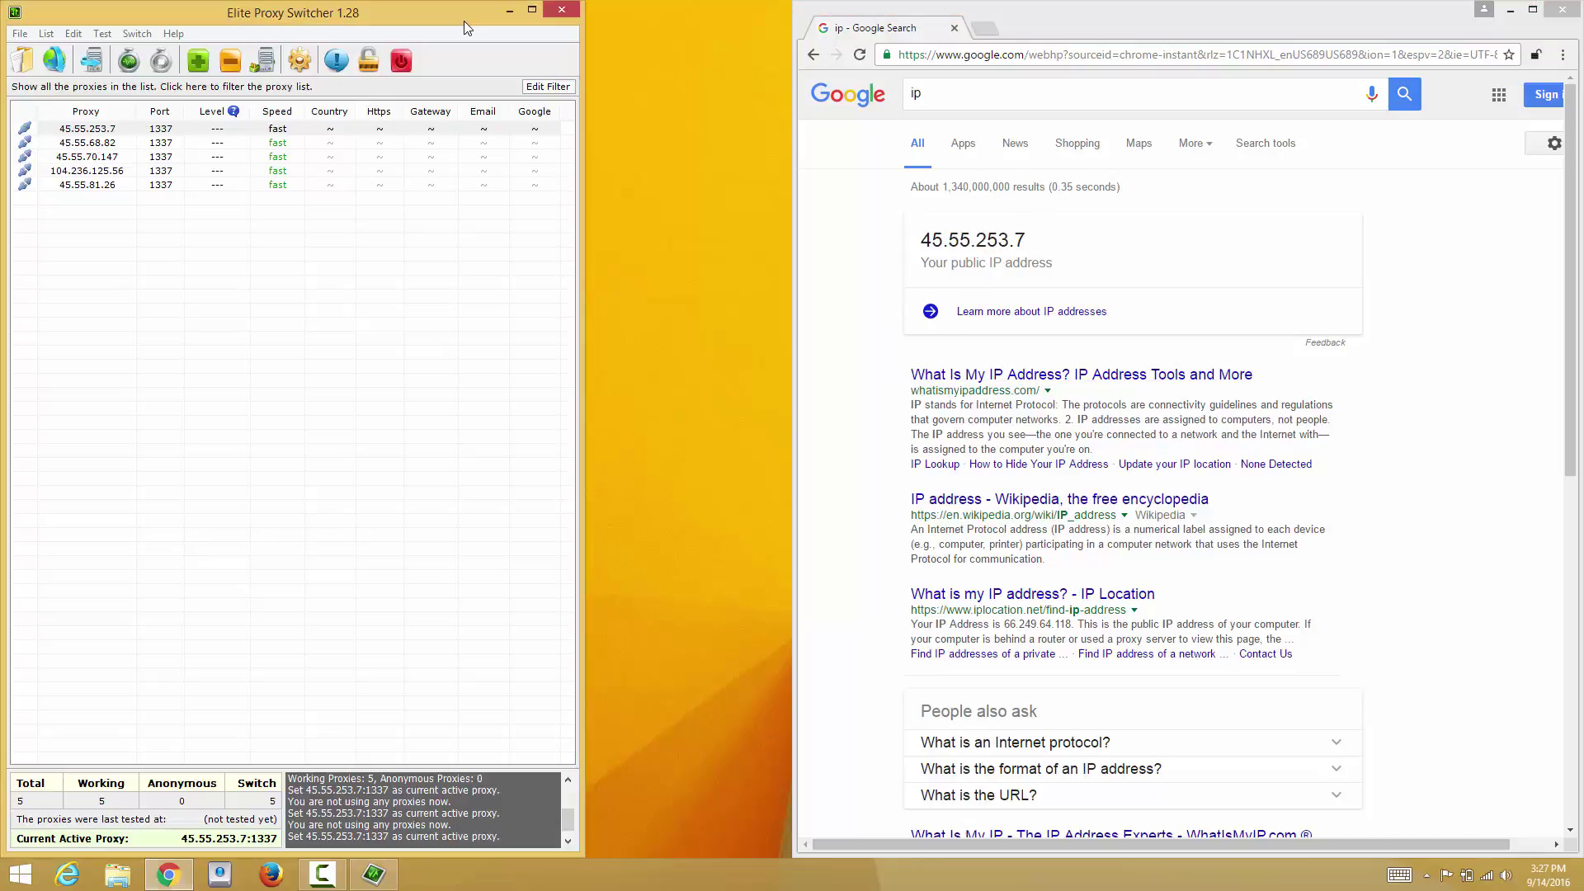
{"action": "left_click", "coordinate": [1088, 23]}
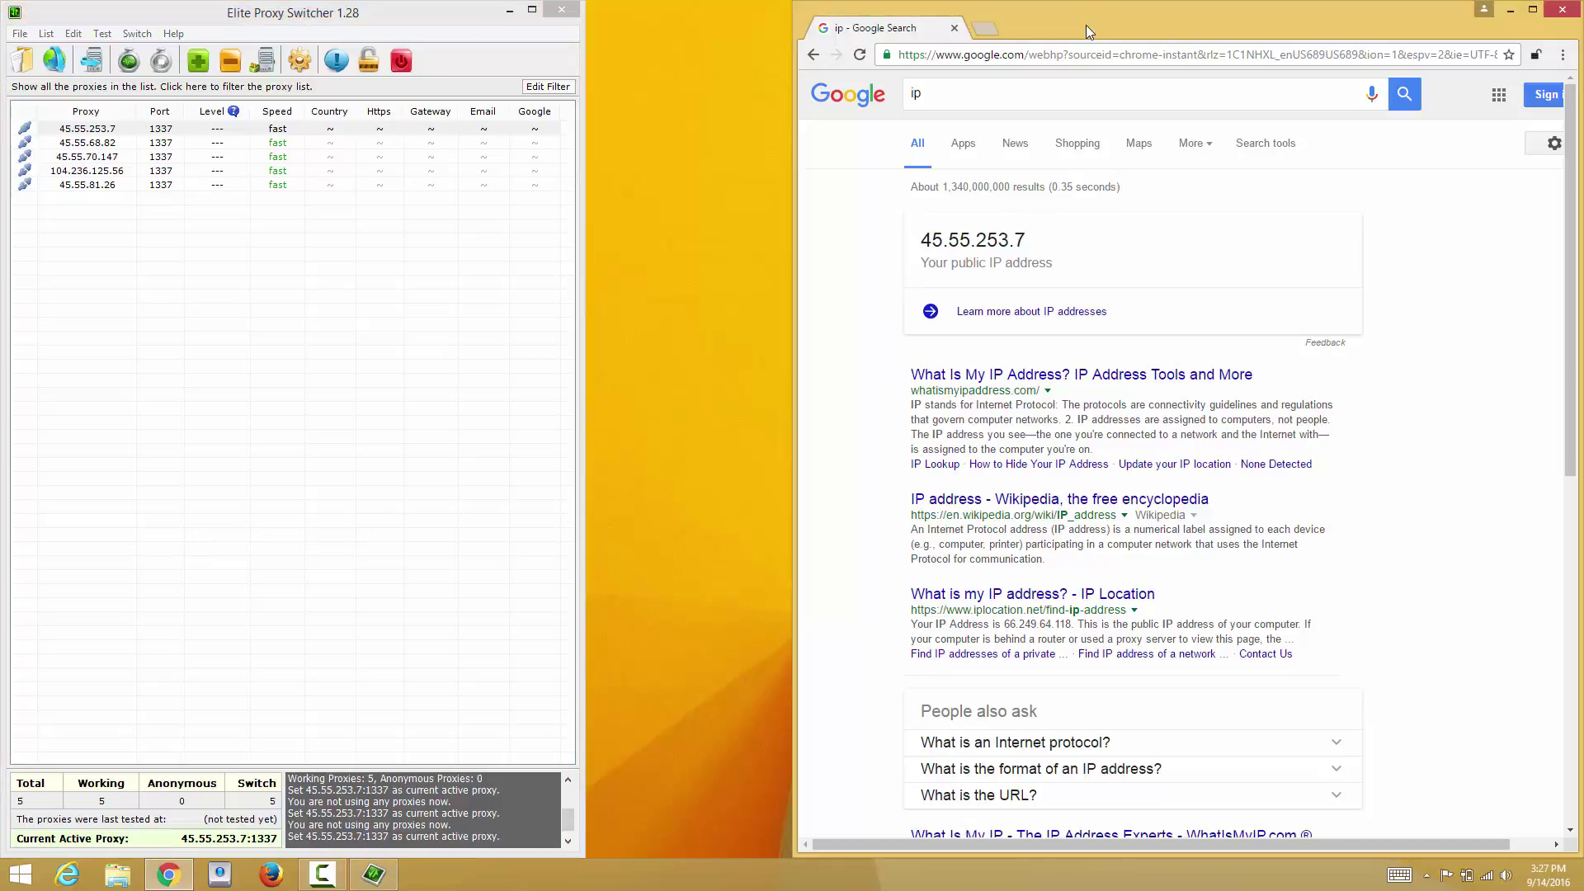
{"action": "left_click", "coordinate": [404, 18]}
{"action": "left_click", "coordinate": [1165, 241]}
Select the 45.55.68.82 proxy and note that Google still reports 45.55.253.7.
{"action": "left_click", "coordinate": [99, 145]}
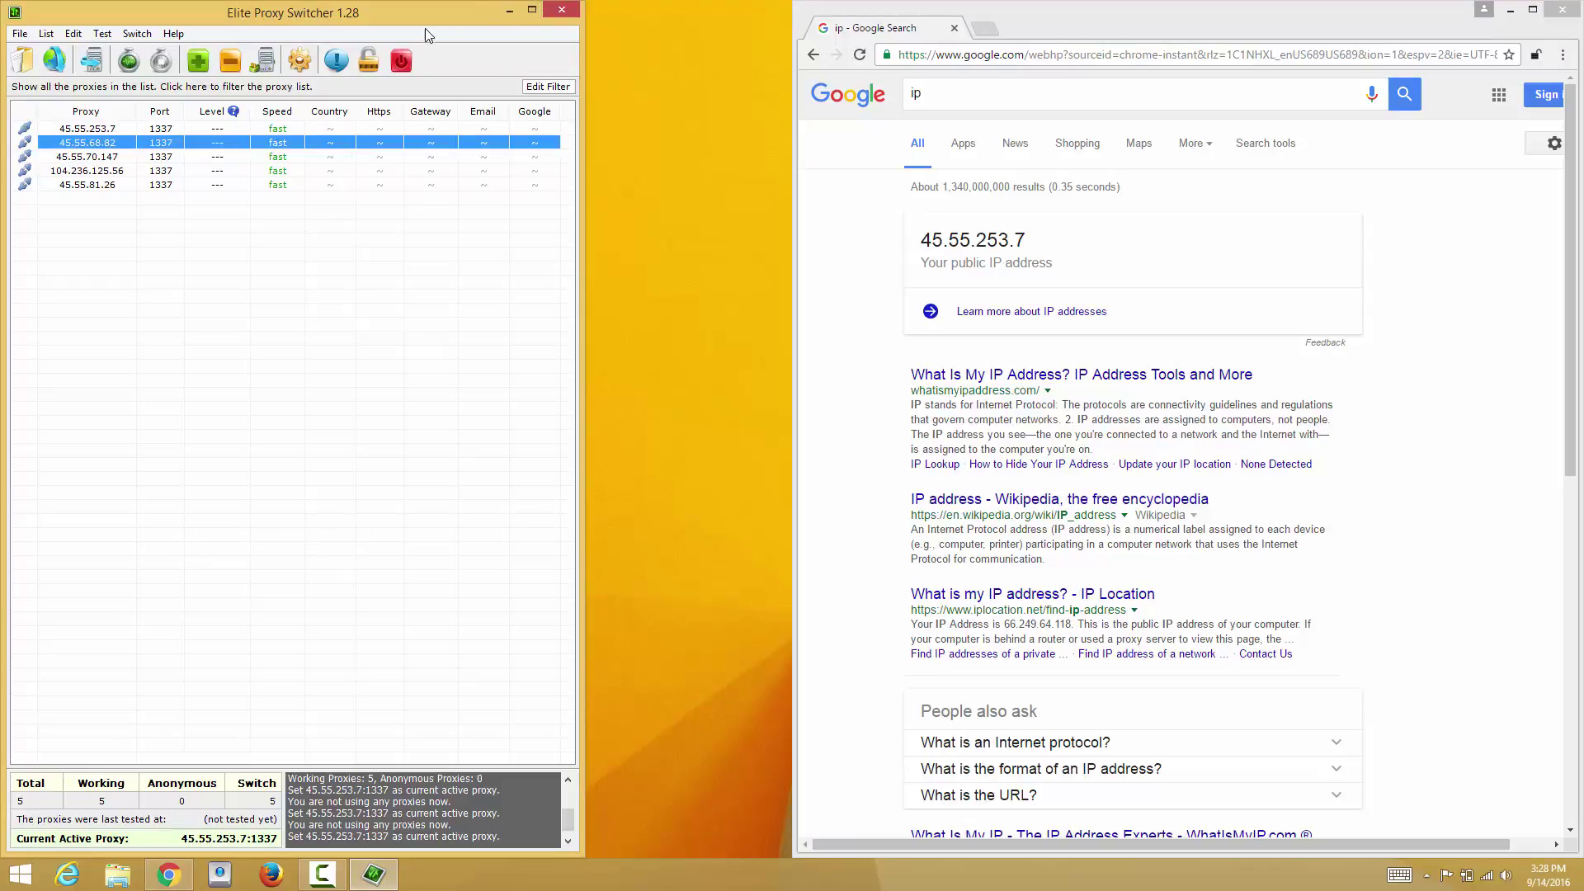
{"action": "left_click", "coordinate": [1058, 23]}
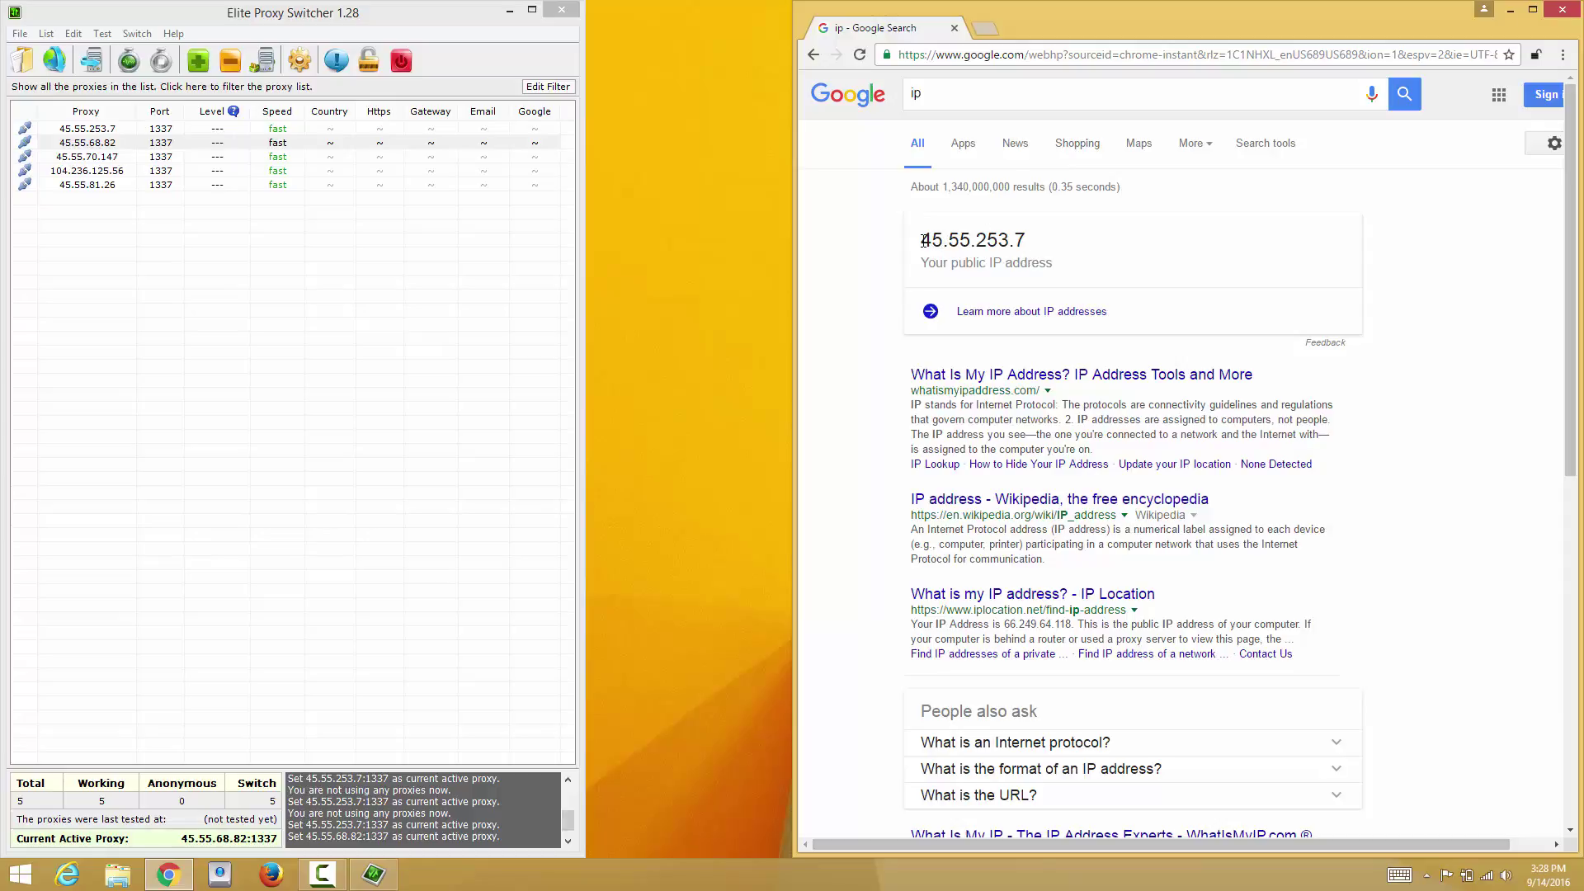
{"action": "left_click_drag", "start_coordinate": [921, 239], "coordinate": [1027, 243]}
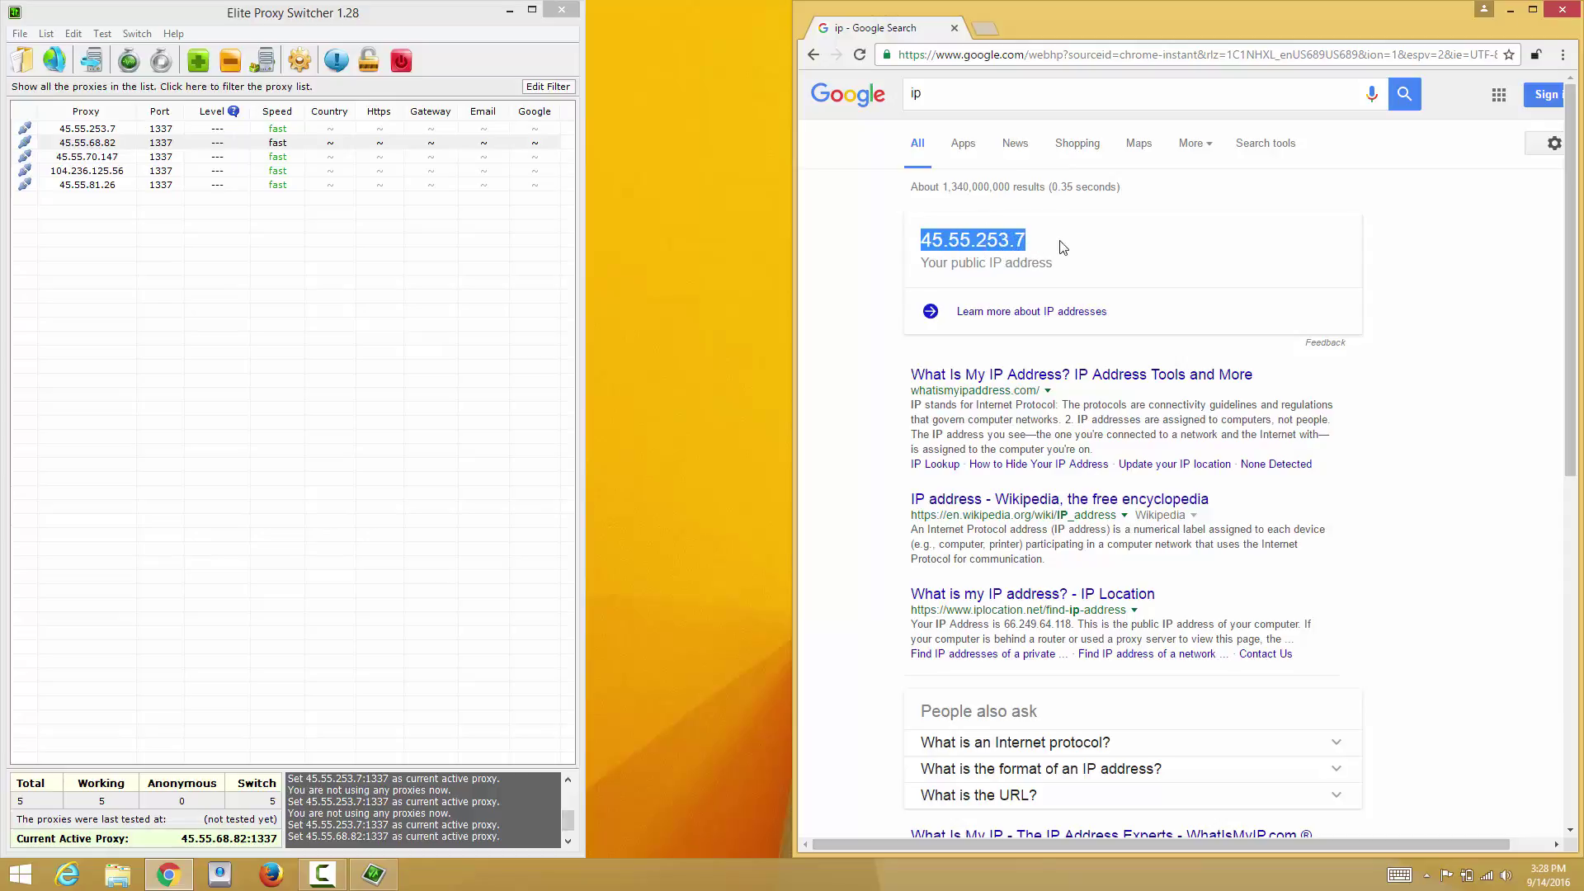
{"action": "left_click", "coordinate": [110, 143]}
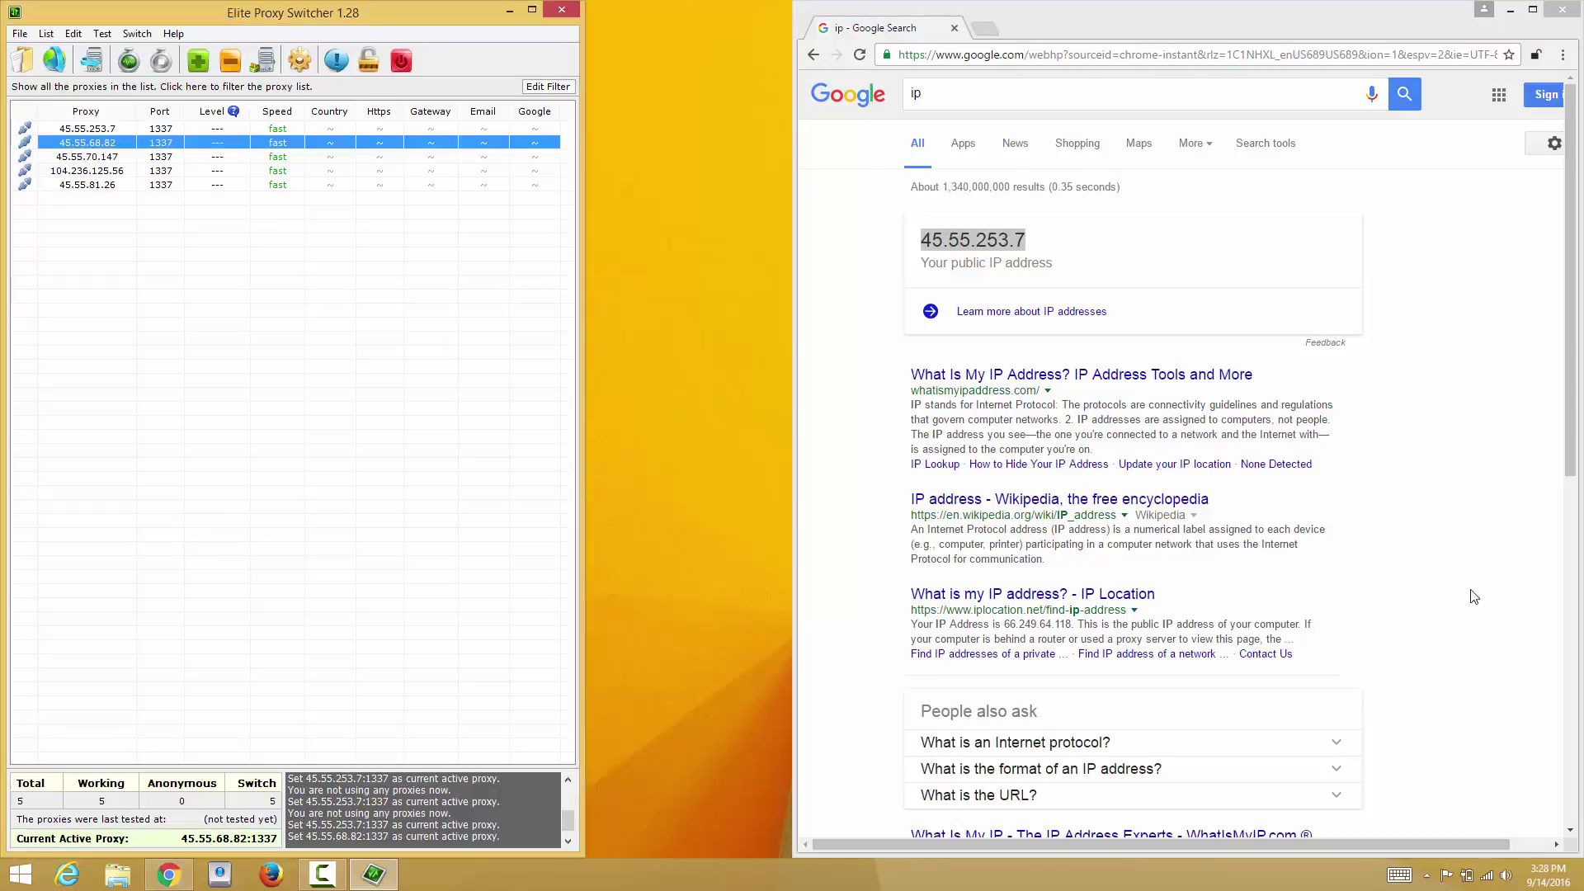
Reload Google's IP lookup and highlight the new address ending in 68.82.
{"action": "left_click", "coordinate": [862, 55]}
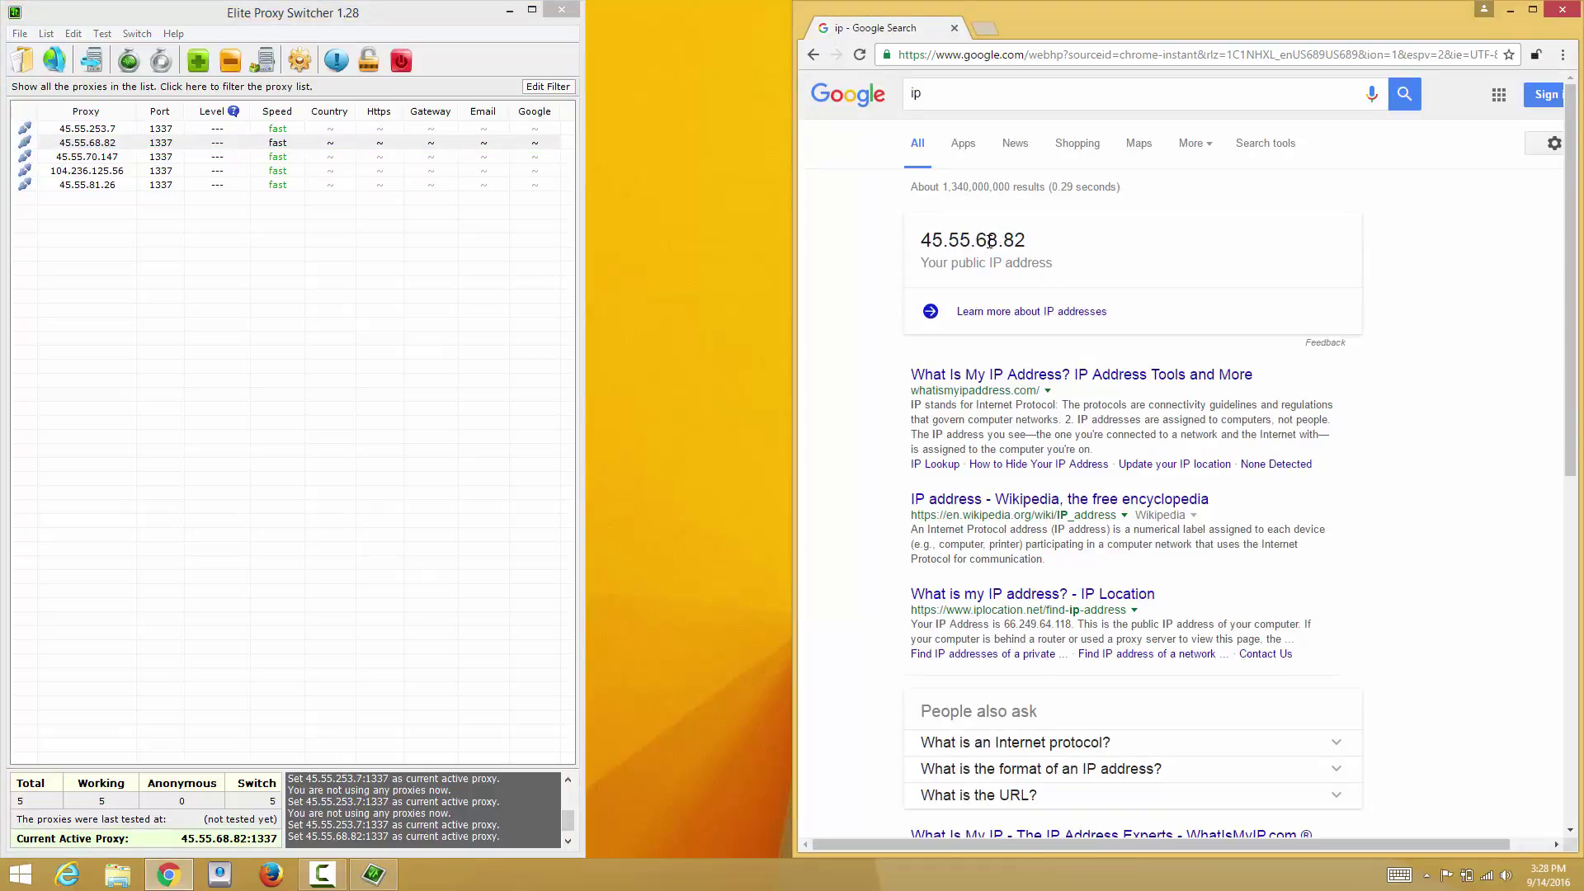
{"action": "left_click_drag", "start_coordinate": [987, 248], "coordinate": [1037, 245]}
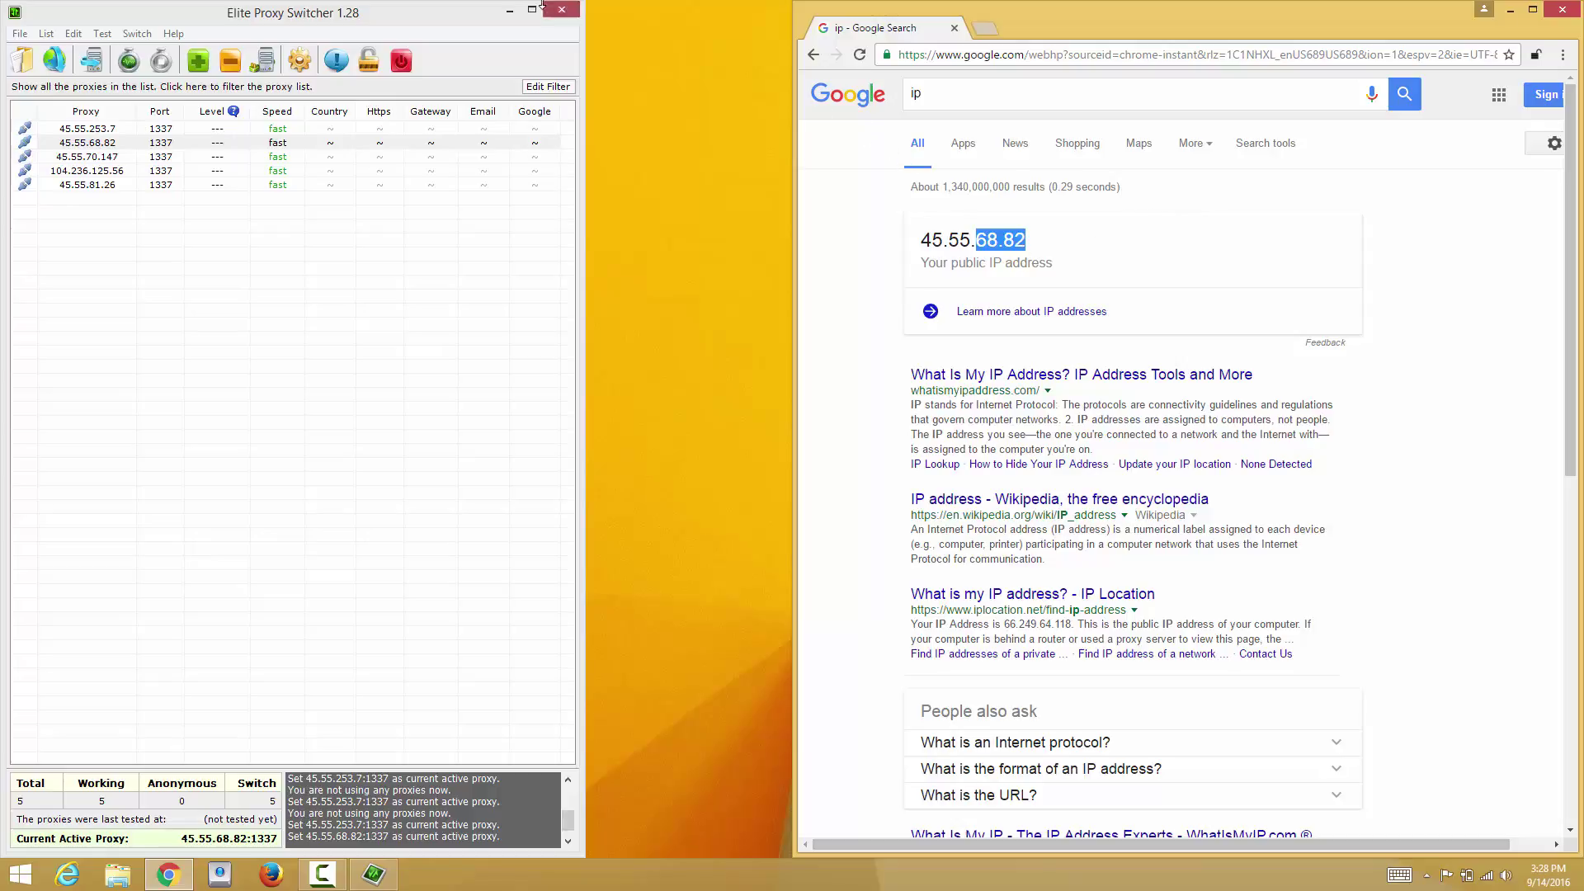
{"action": "left_click", "coordinate": [335, 13]}
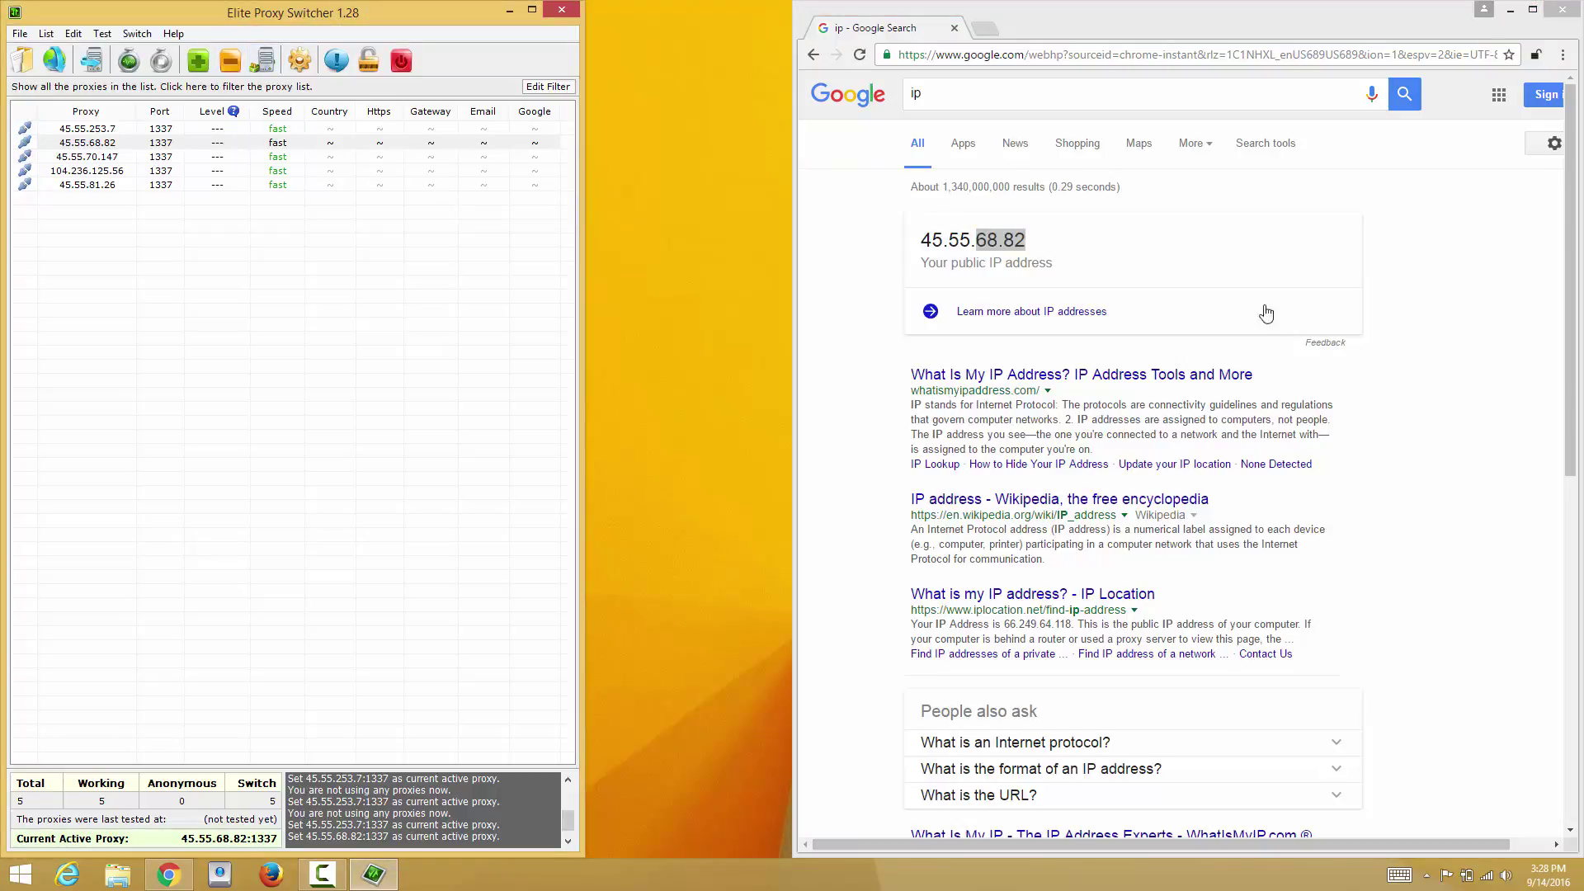
{"action": "left_click", "coordinate": [1024, 250]}
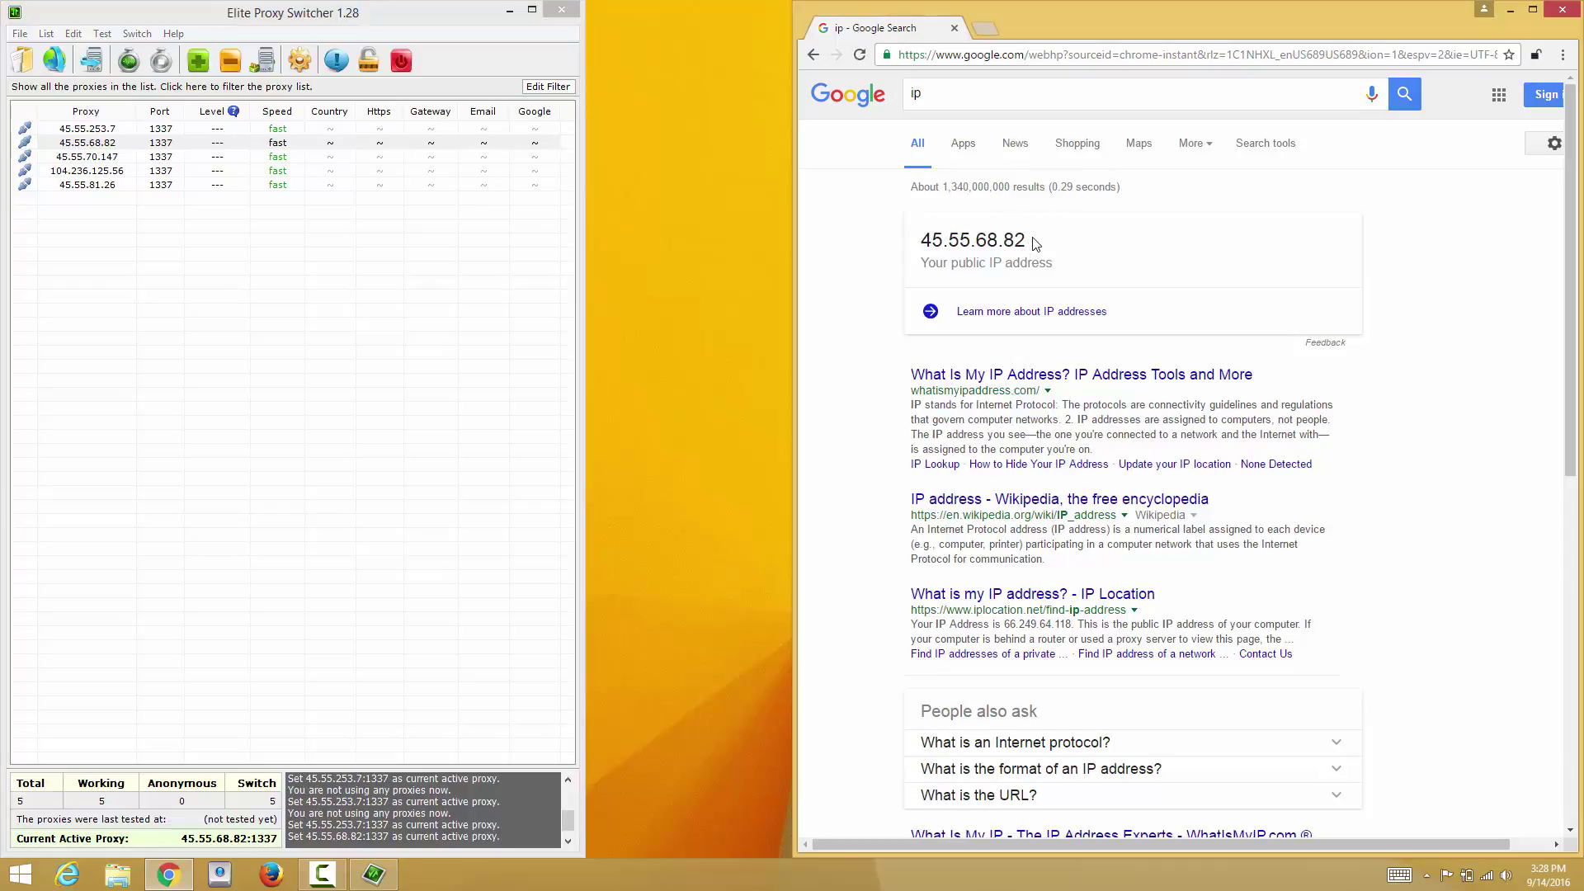
{"action": "left_click_drag", "start_coordinate": [1035, 242], "coordinate": [977, 239]}
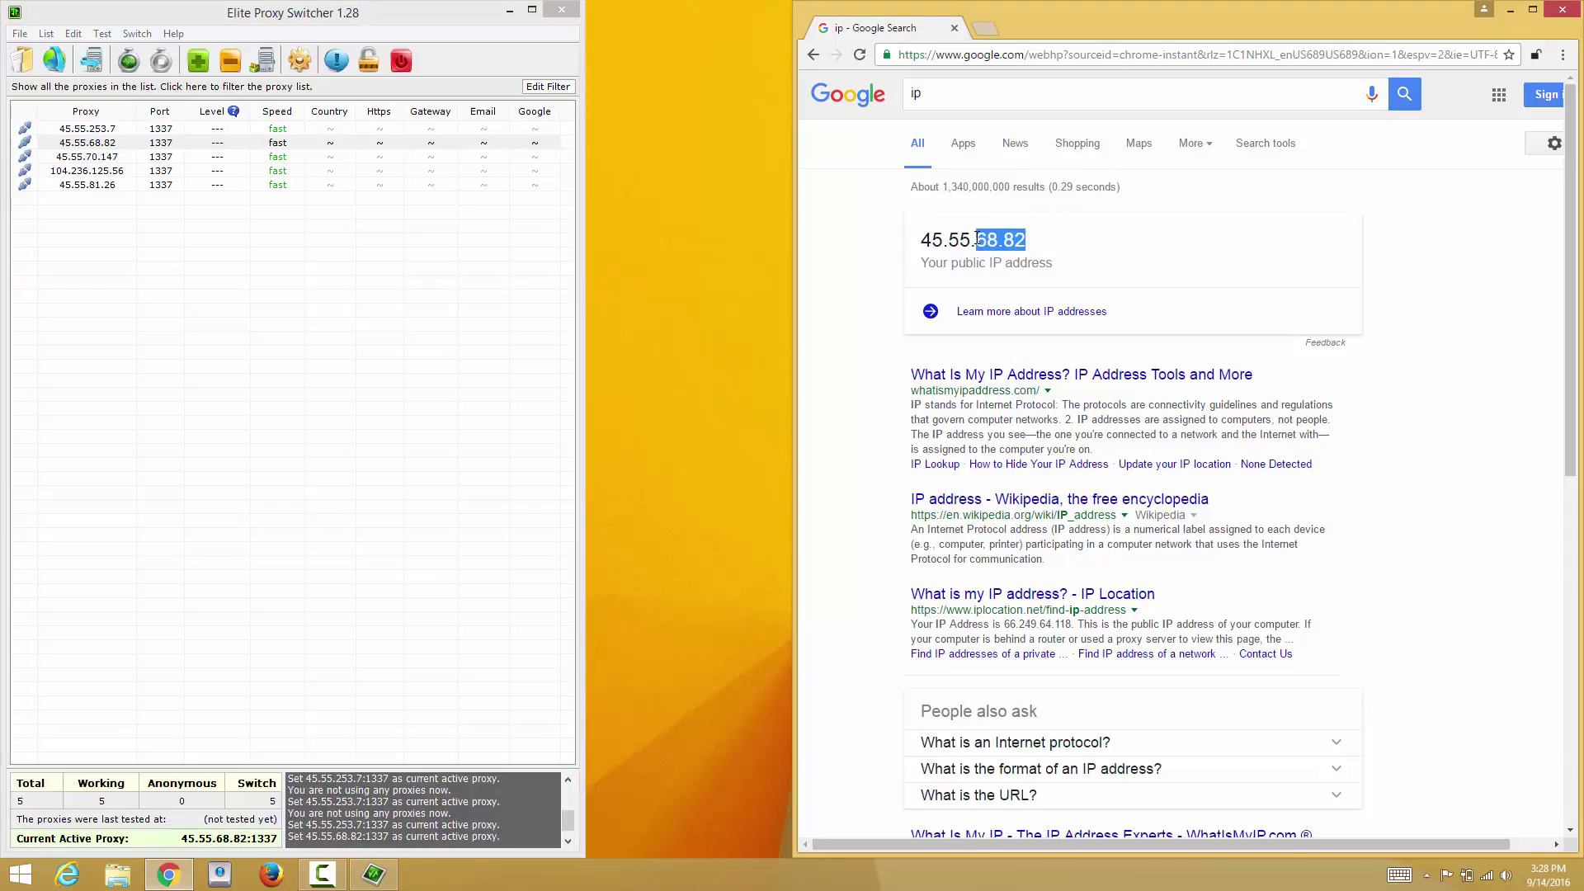